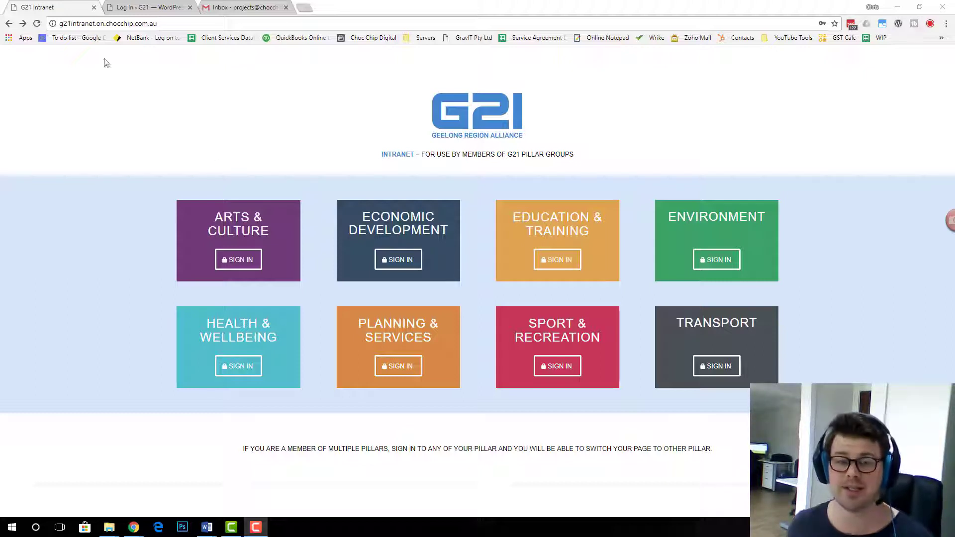
# Reload the G21 intranet pillar page at its chocchip web address
pyautogui.click(140, 8)
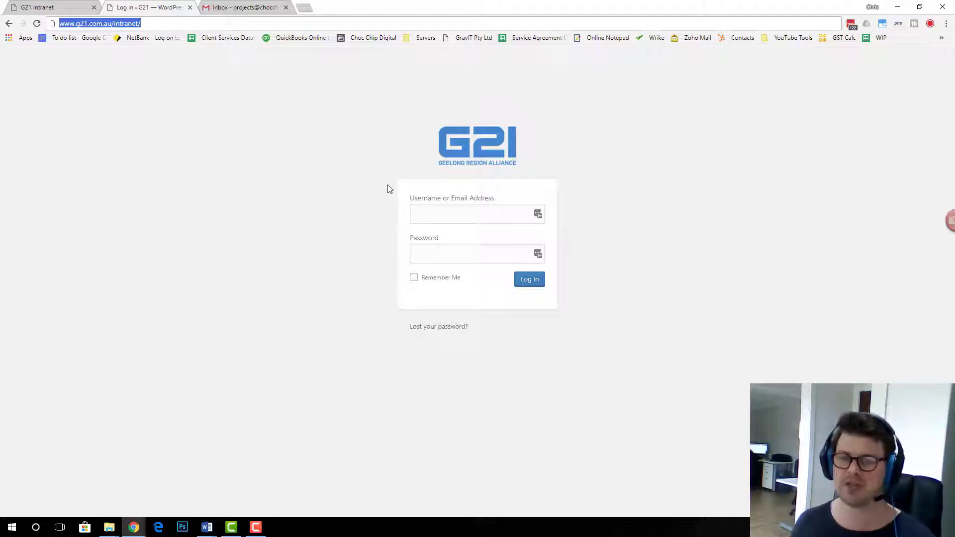
pyautogui.click(75, 7)
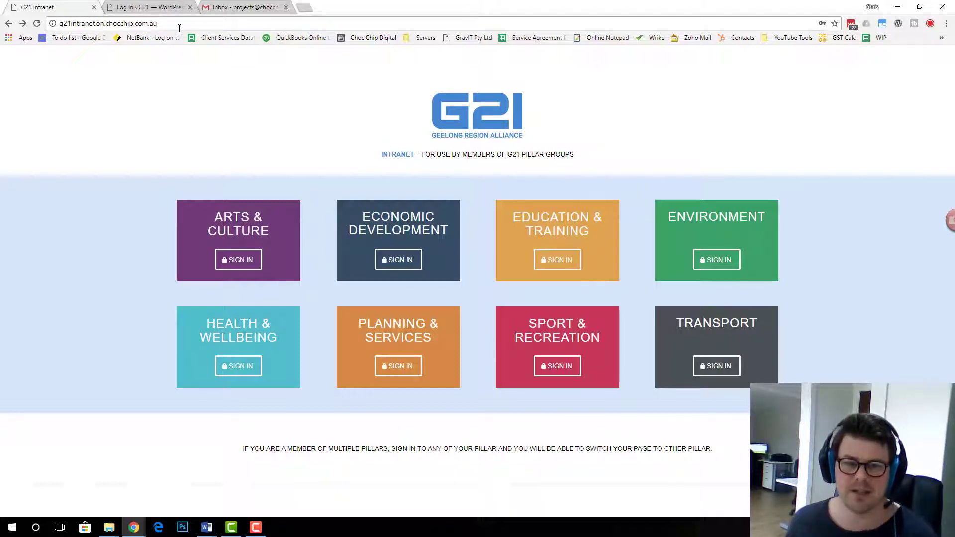
pyautogui.hotkey('ctrl', 'l')
pyautogui.write('http://www.g21.com.au/intranet/')
pyautogui.click(103, 157)
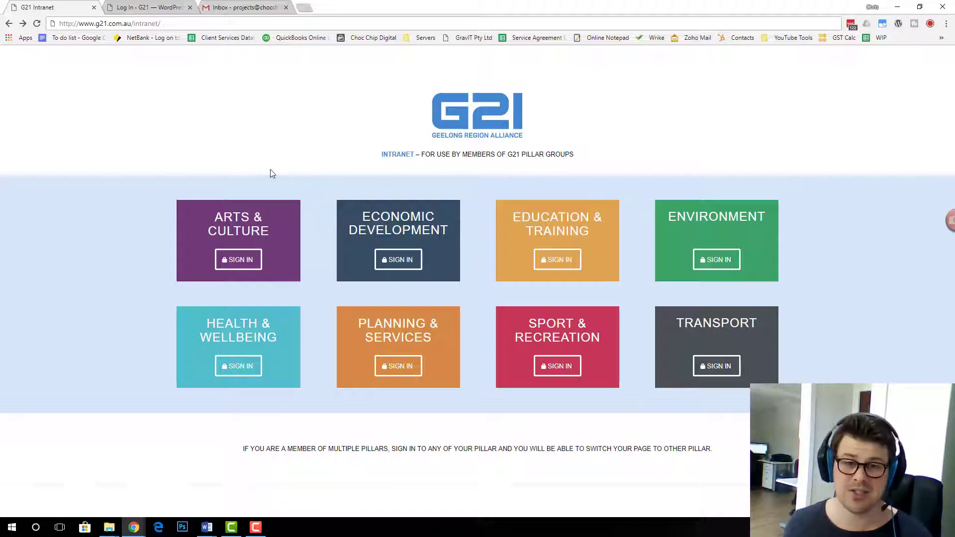
pyautogui.press('Return')
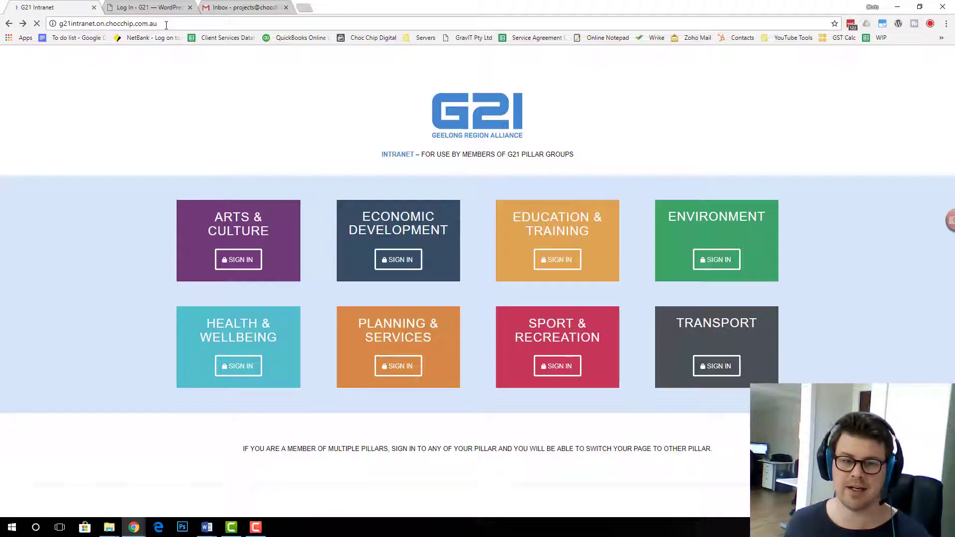
# Load the intranet's /wp-admin login page
pyautogui.click(180, 26)
pyautogui.click(180, 26)
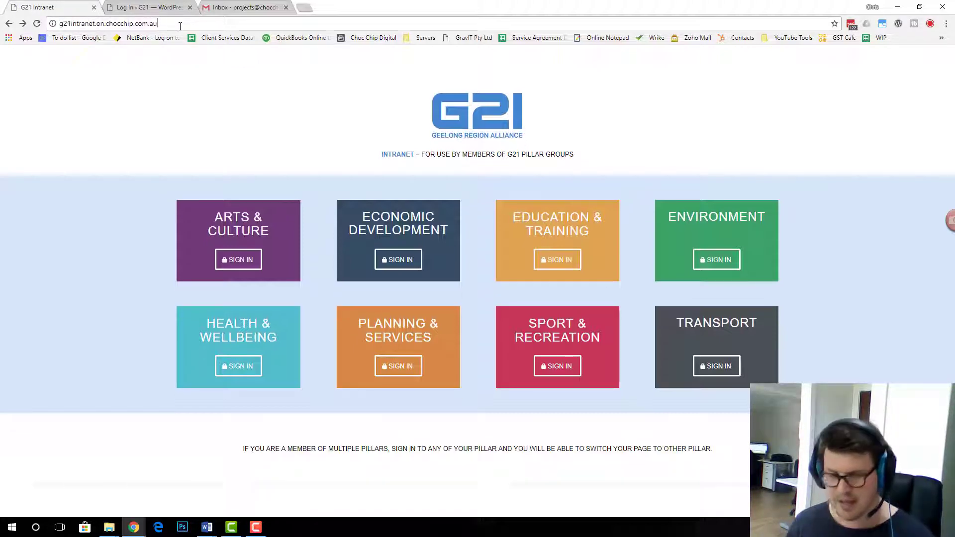
pyautogui.write('/wp-admin')
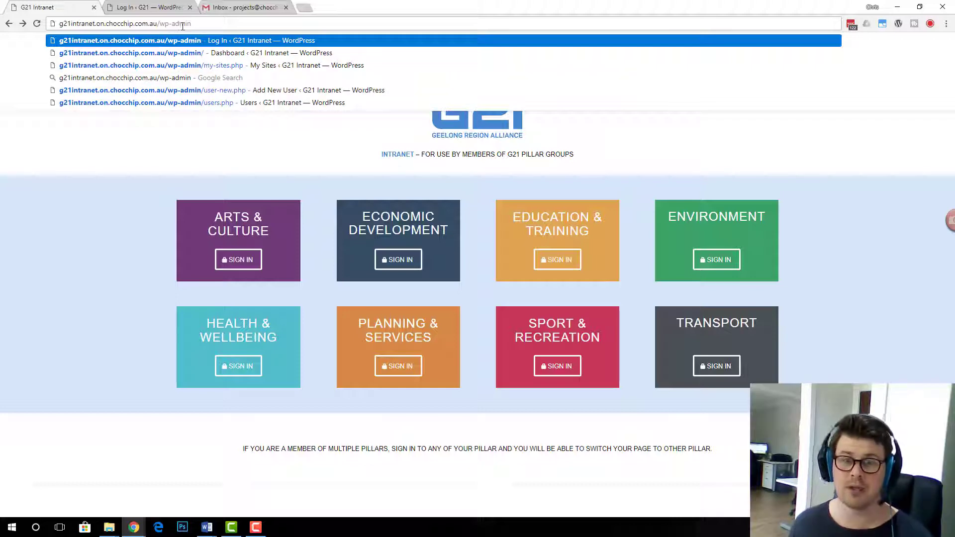
pyautogui.click(152, 8)
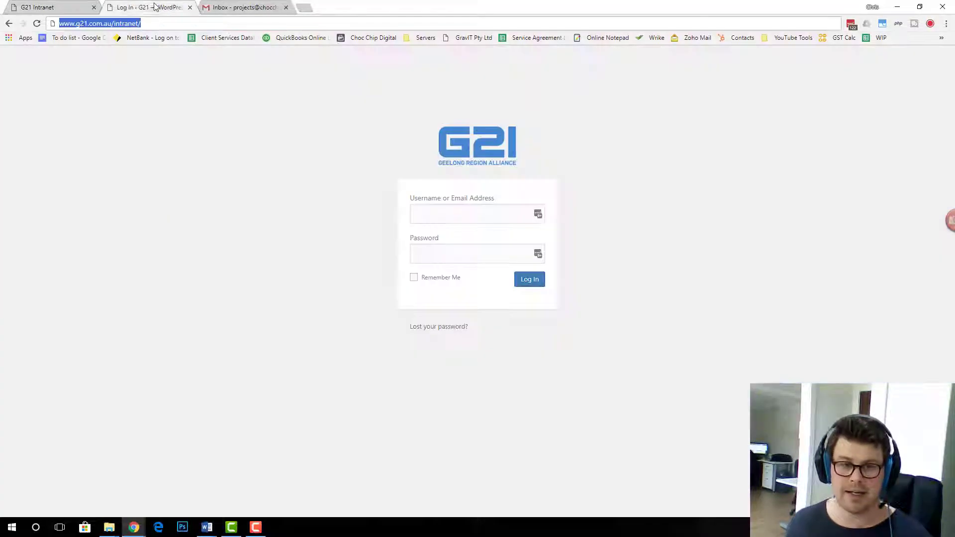
pyautogui.click(156, 23)
pyautogui.write('wp-admin')
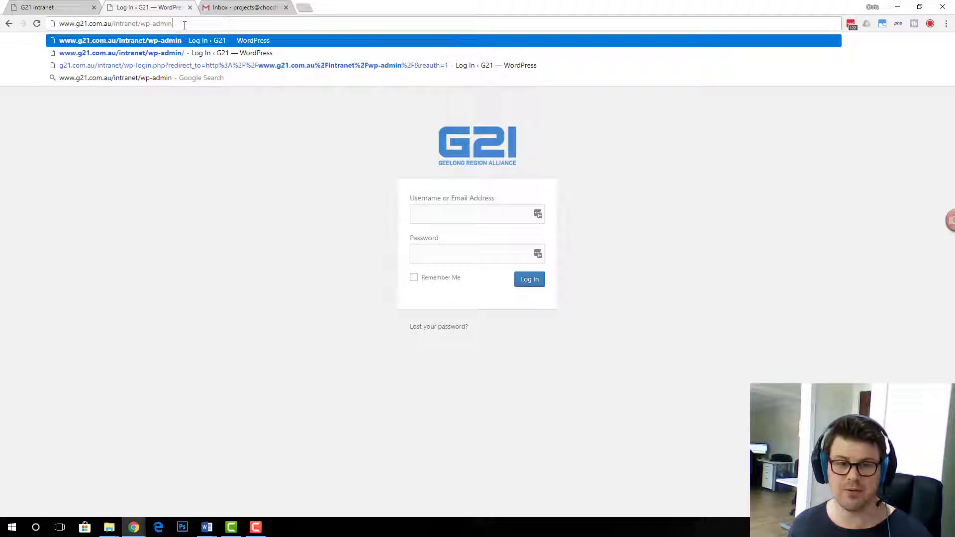
pyautogui.moveTo(172, 24); pyautogui.dragTo(100, 25)
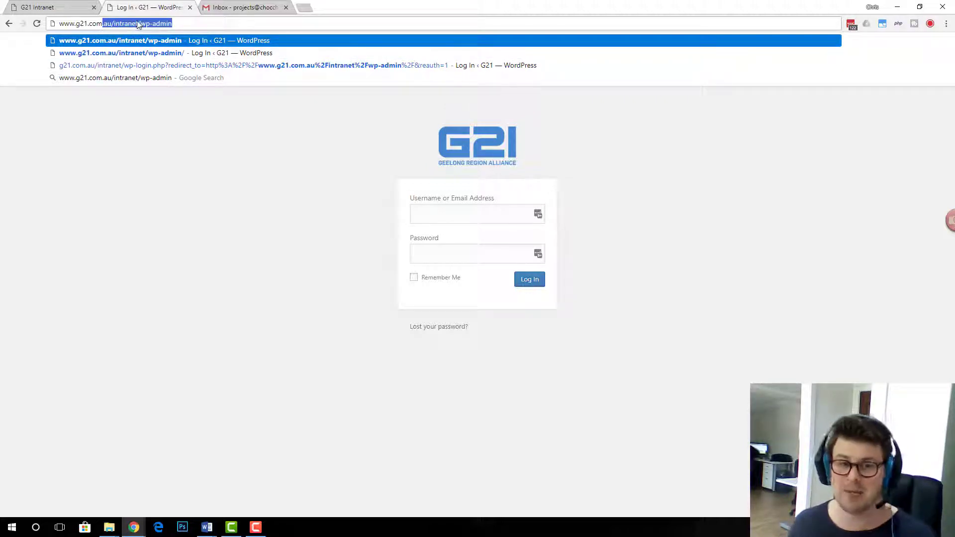
pyautogui.hotkey('ctrl', 'shift', 'Tab')
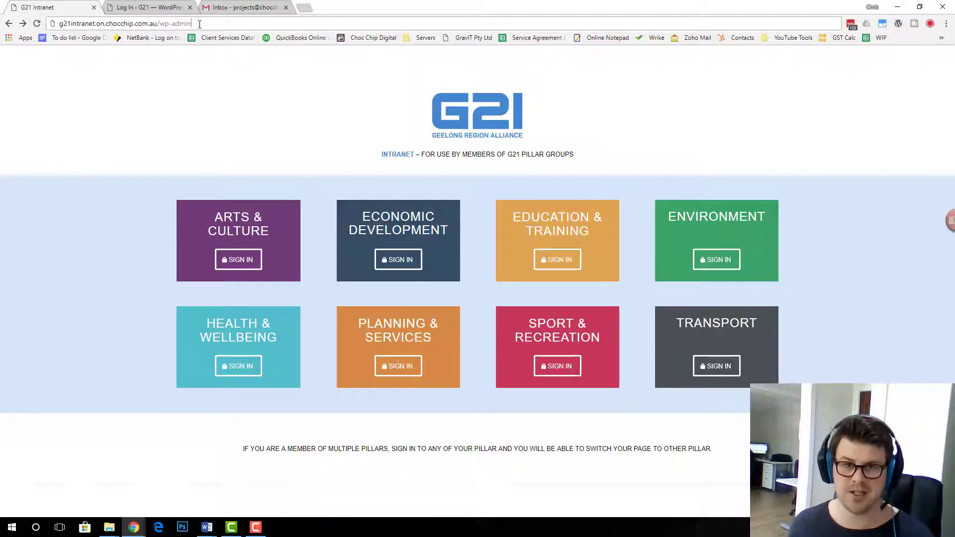
pyautogui.press('Return')
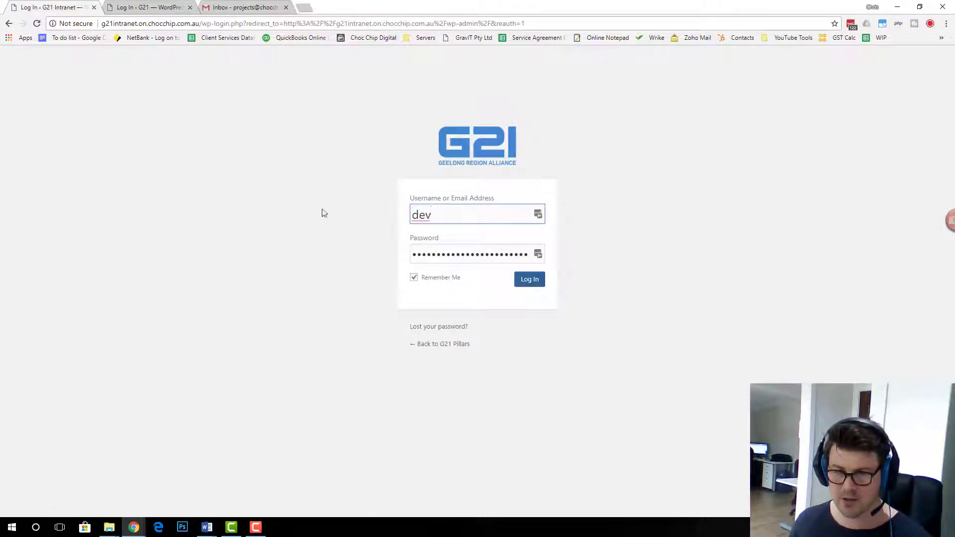
# Log in with the super admin username and password
pyautogui.hotkey('ctrl', 'a')
pyautogui.write('sup')
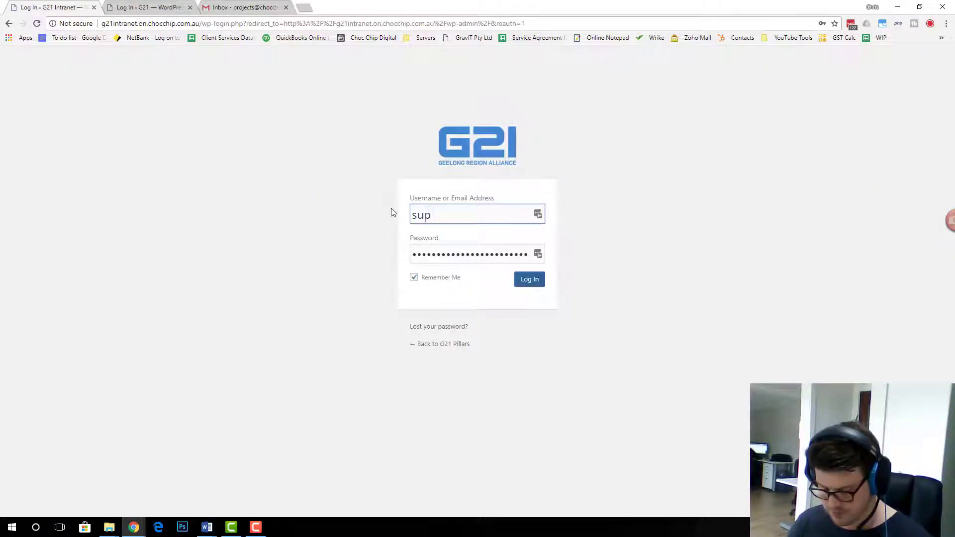
pyautogui.write('ermonkeystrength')
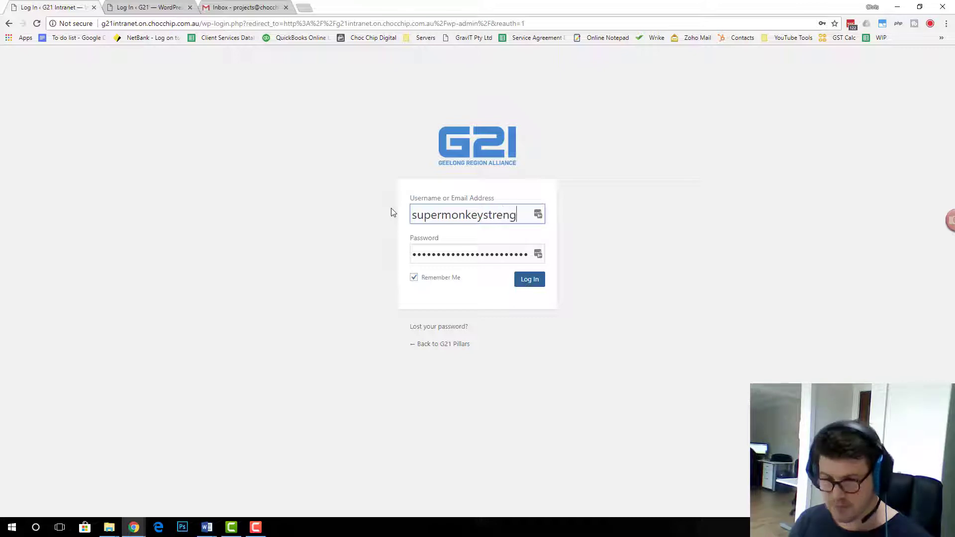
pyautogui.press('Tab')
pyautogui.write('•••••••••••')
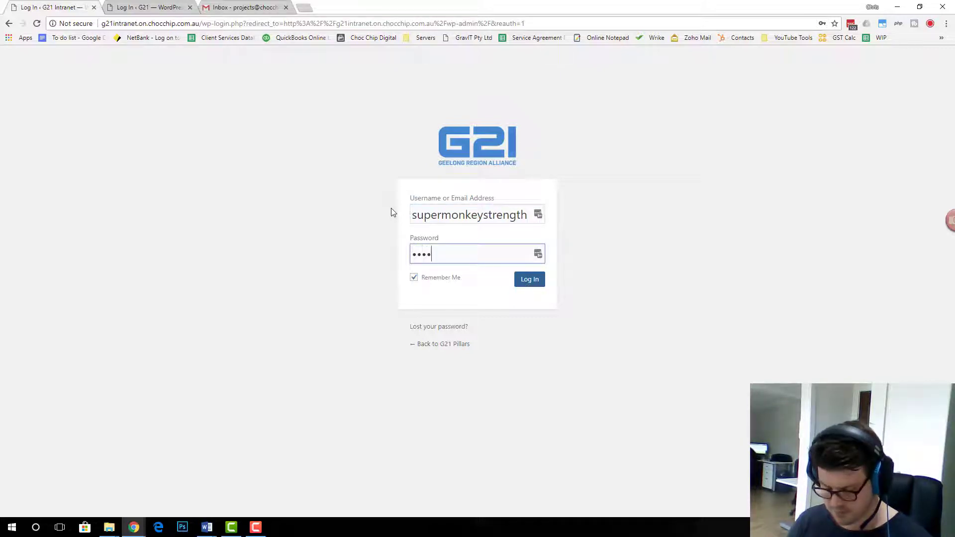
pyautogui.write('•••')
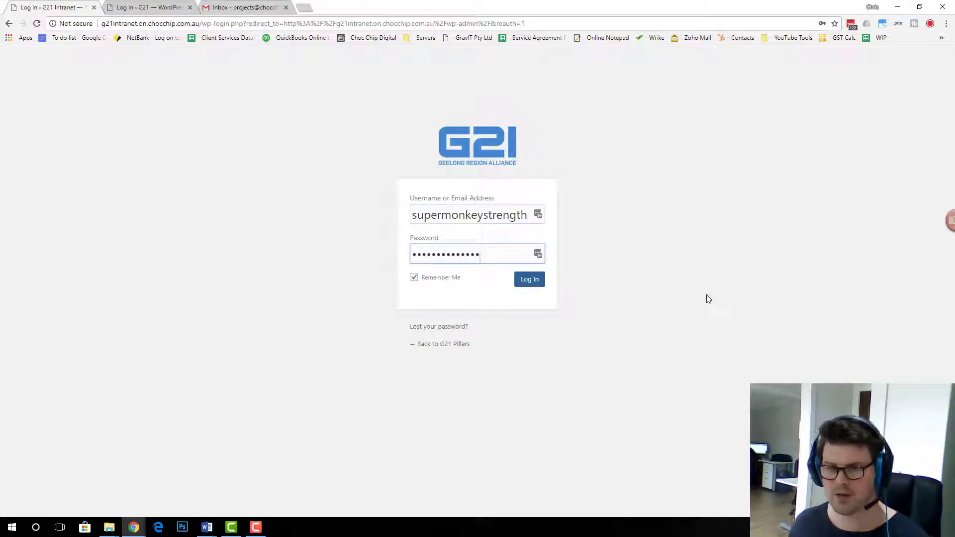
pyautogui.click(535, 280)
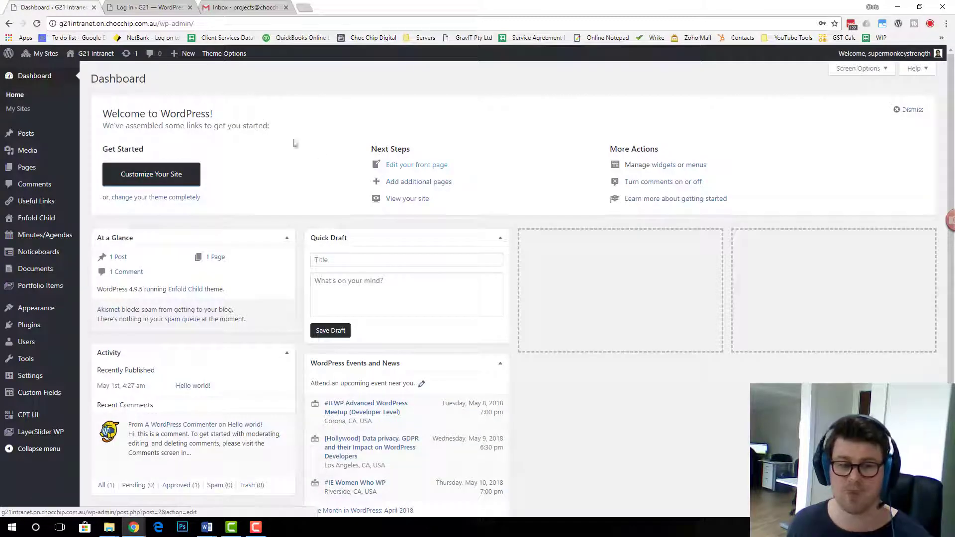
# Show the My Sites list of nine network sites and find Transport in it
pyautogui.moveTo(40, 56)
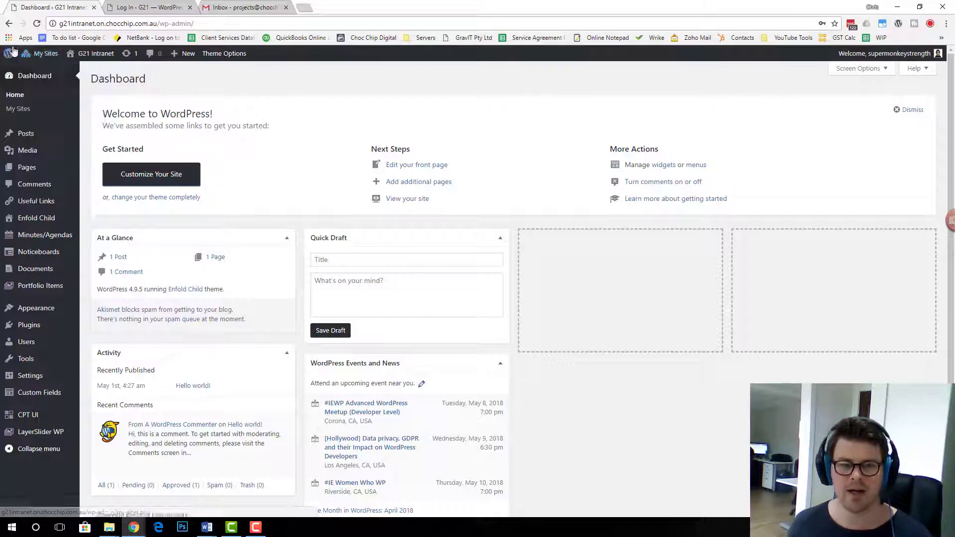
pyautogui.moveTo(56, 93)
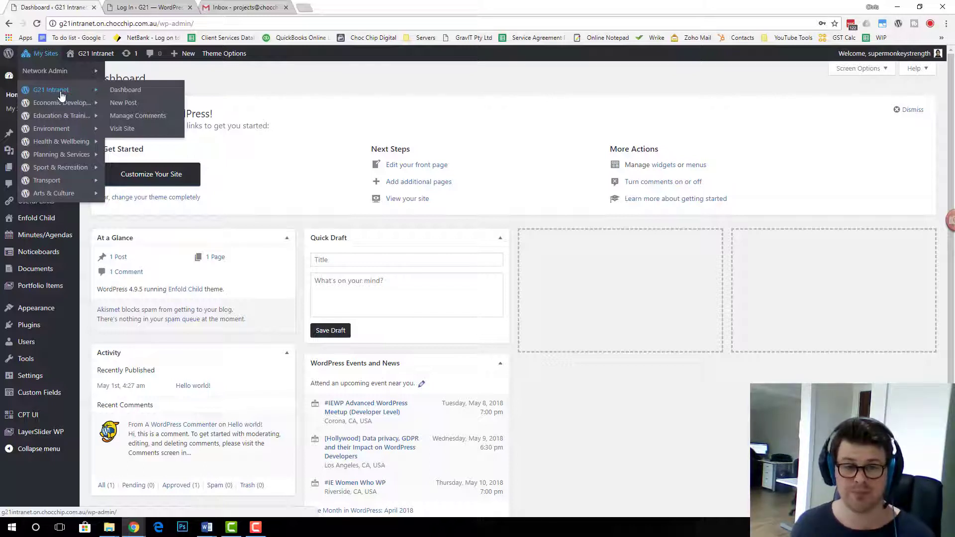
pyautogui.moveTo(43, 182)
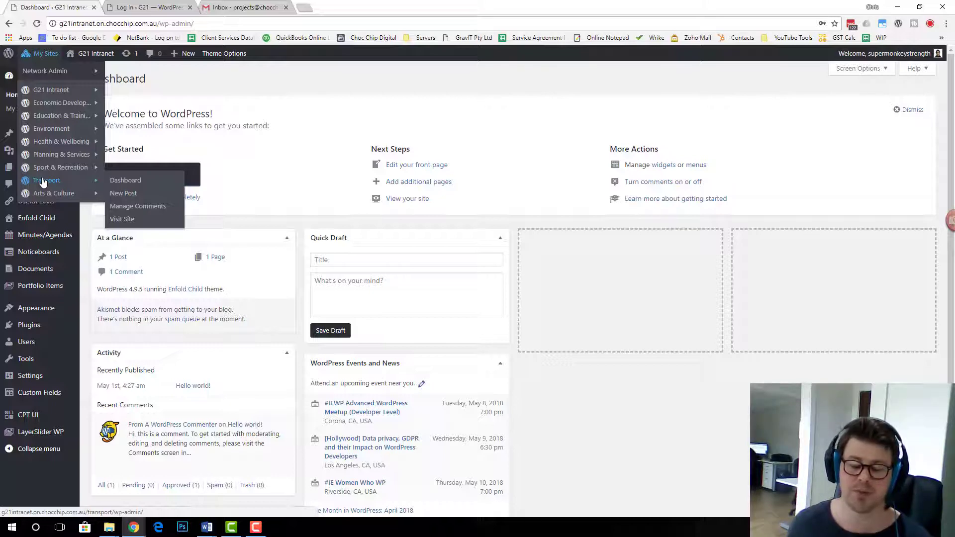
# Go to the Transport site's dashboard, then its Users list of three accounts
pyautogui.click(43, 181)
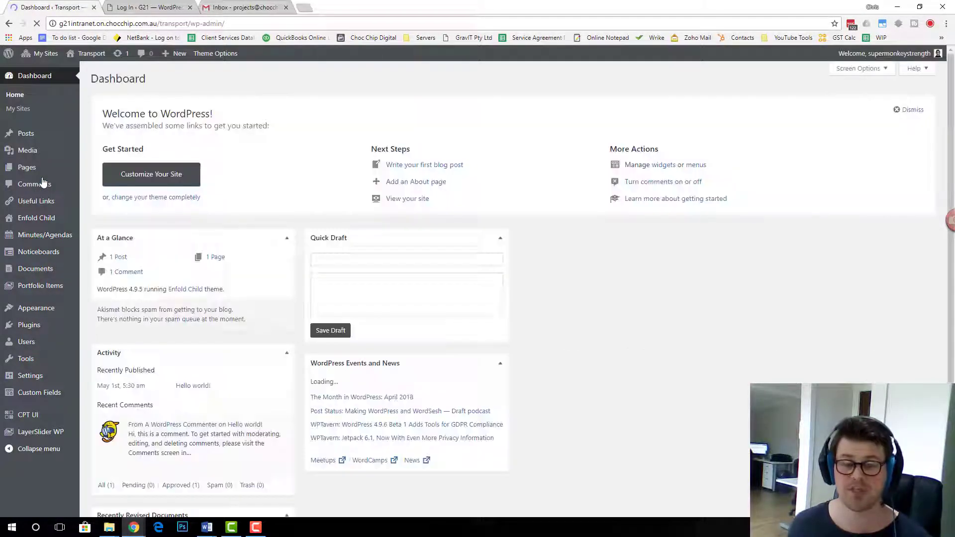
pyautogui.moveTo(33, 341)
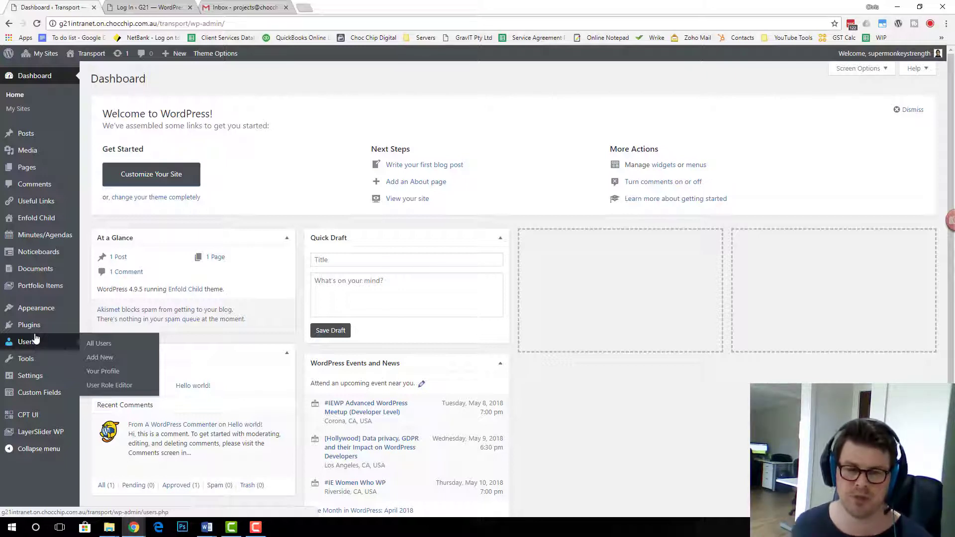
pyautogui.click(35, 341)
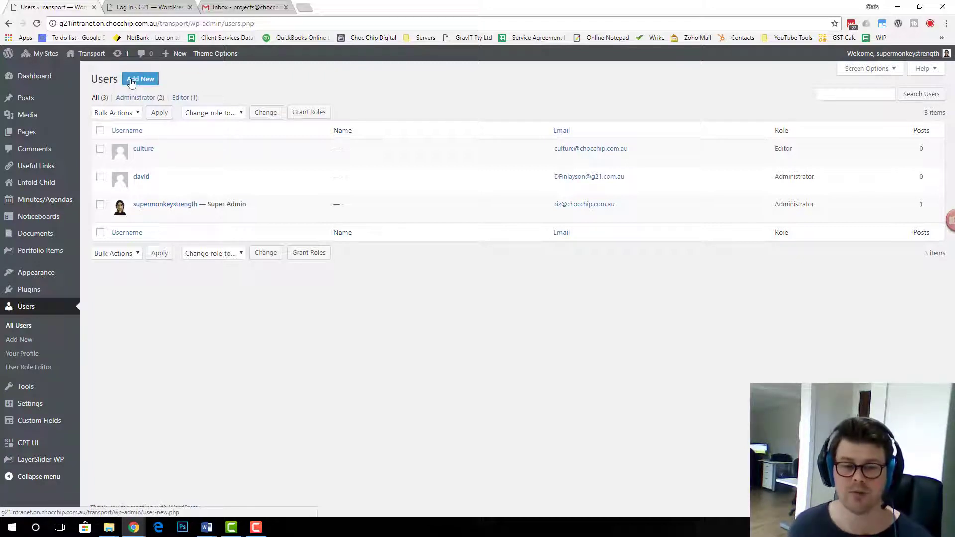
# Open Transport's Add New User form and set the existing-user role to Editor
pyautogui.click(17, 339)
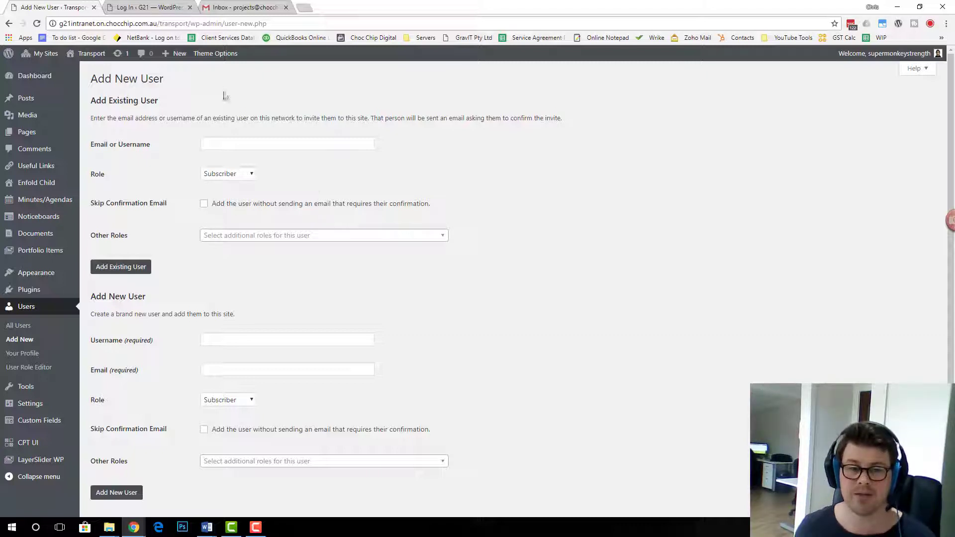
pyautogui.click(223, 141)
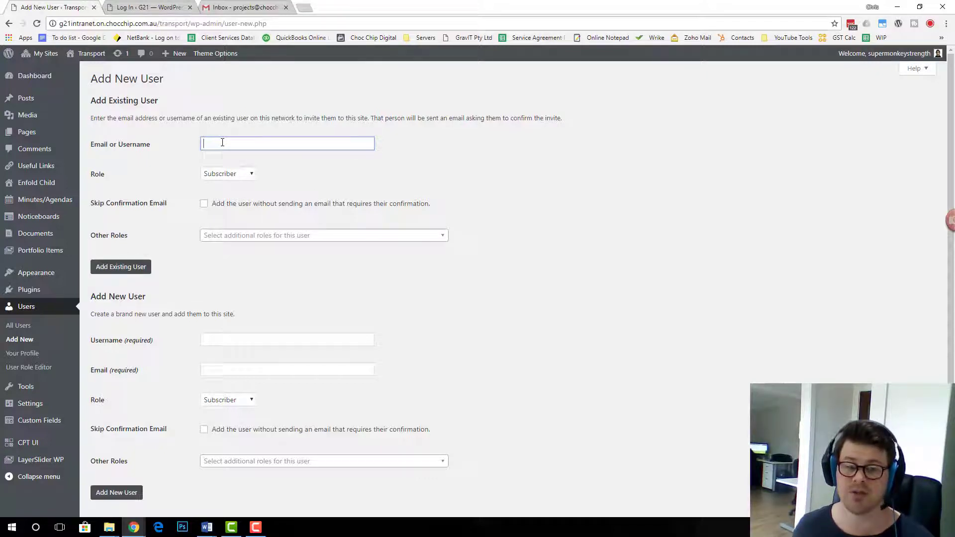
pyautogui.click(244, 176)
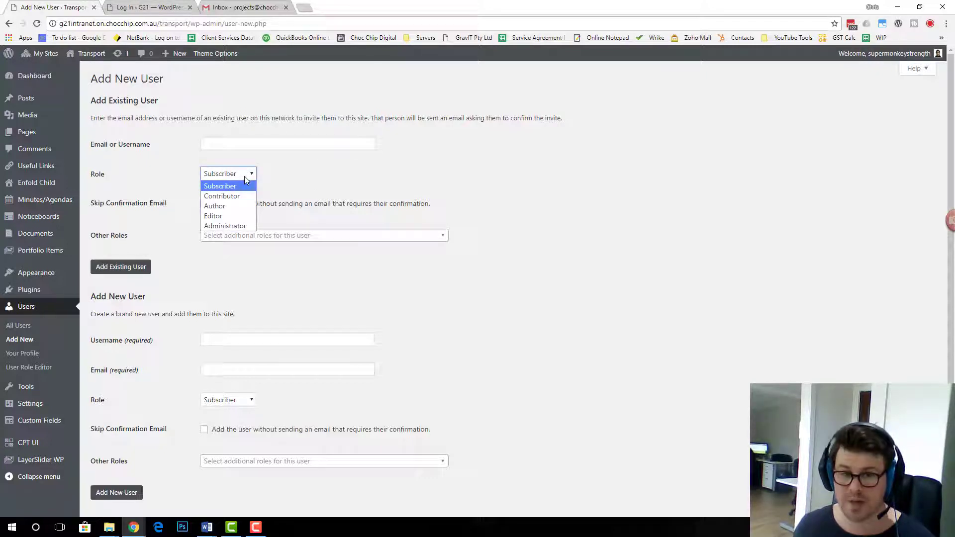
pyautogui.click(234, 215)
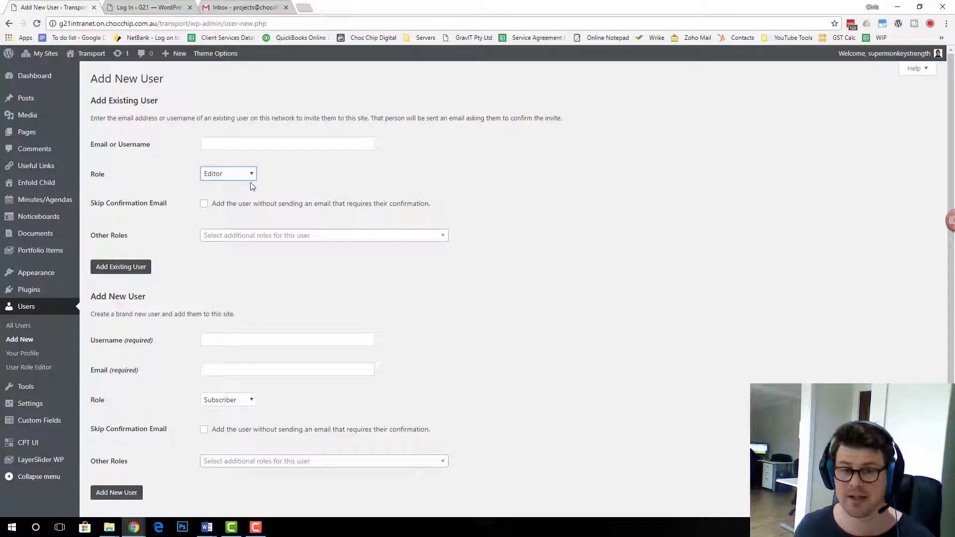
pyautogui.click(275, 180)
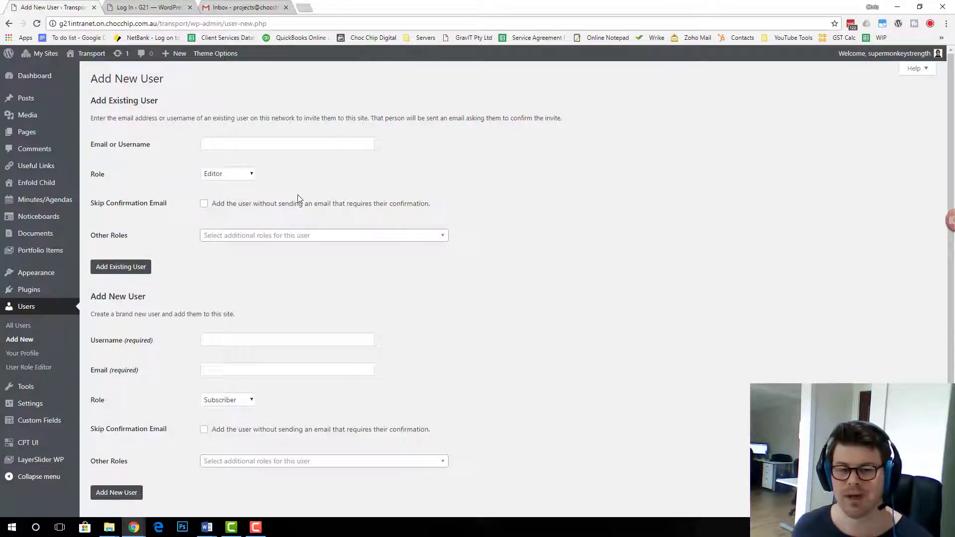
# Enter the new user's corrected username and the projects mailbox e-mail address
pyautogui.scroll(-1, 262, 249)
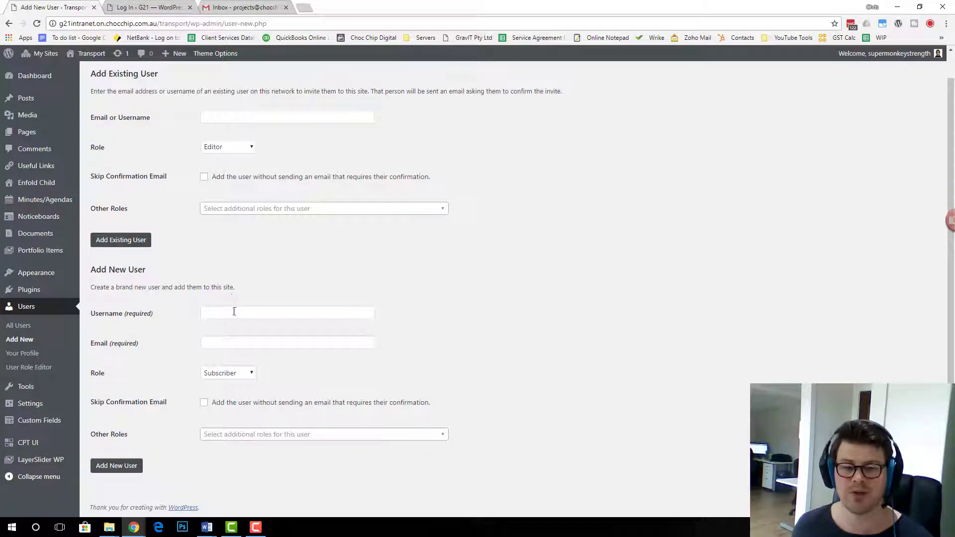
pyautogui.click(258, 306)
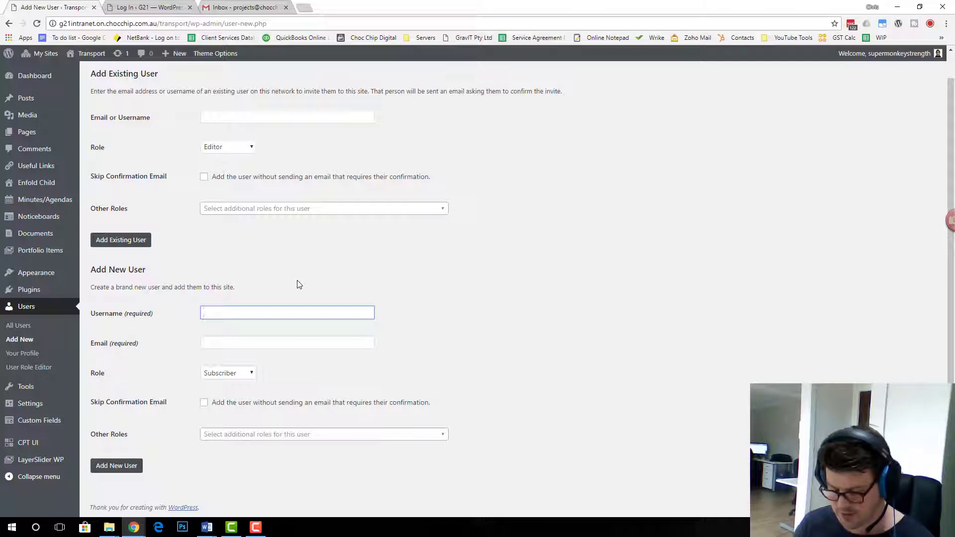
pyautogui.write('projecrts')
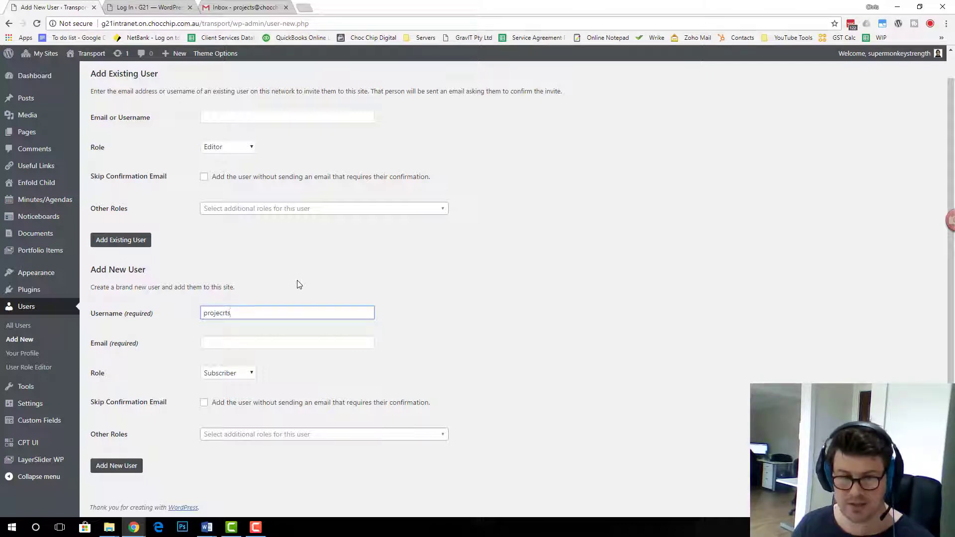
pyautogui.hotkey('ctrl', 'a')
pyautogui.write('chocchip')
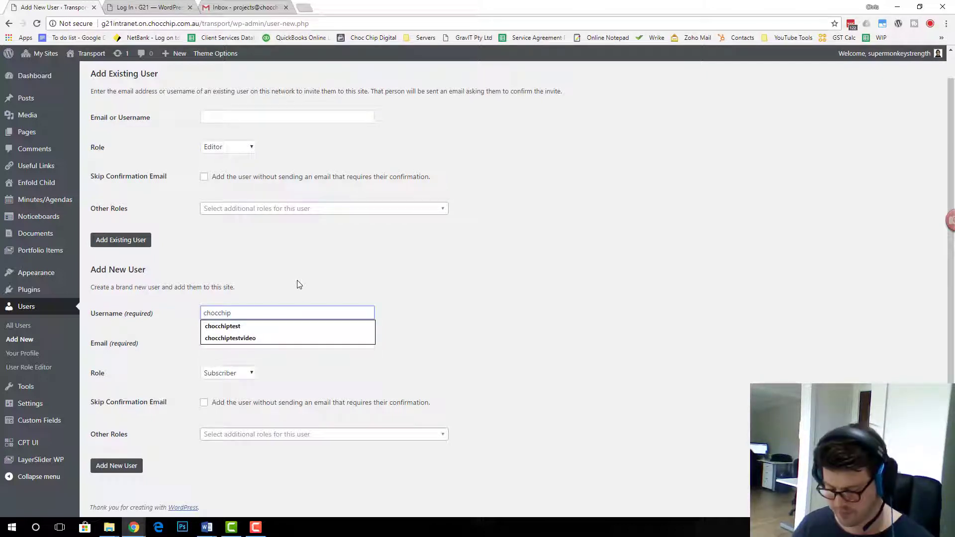
pyautogui.write('projects')
pyautogui.click(260, 348)
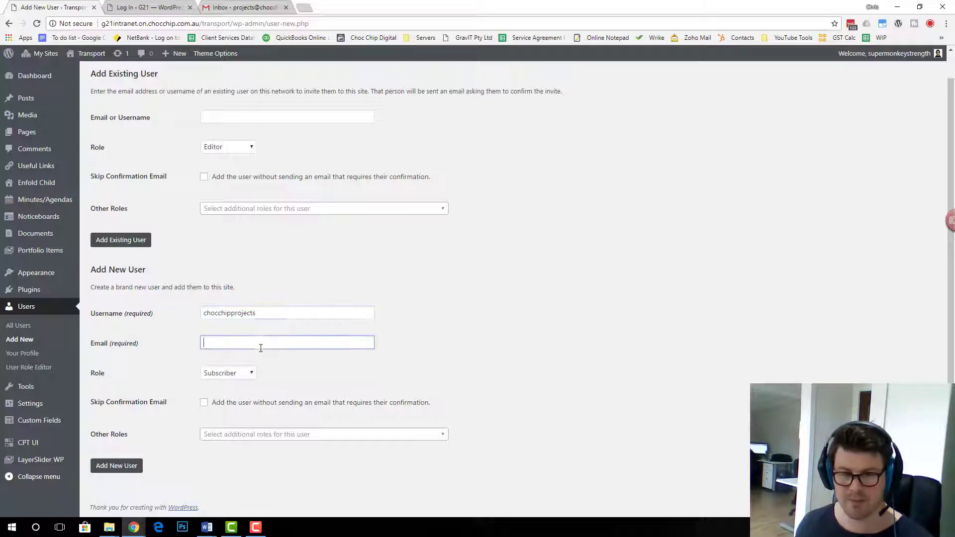
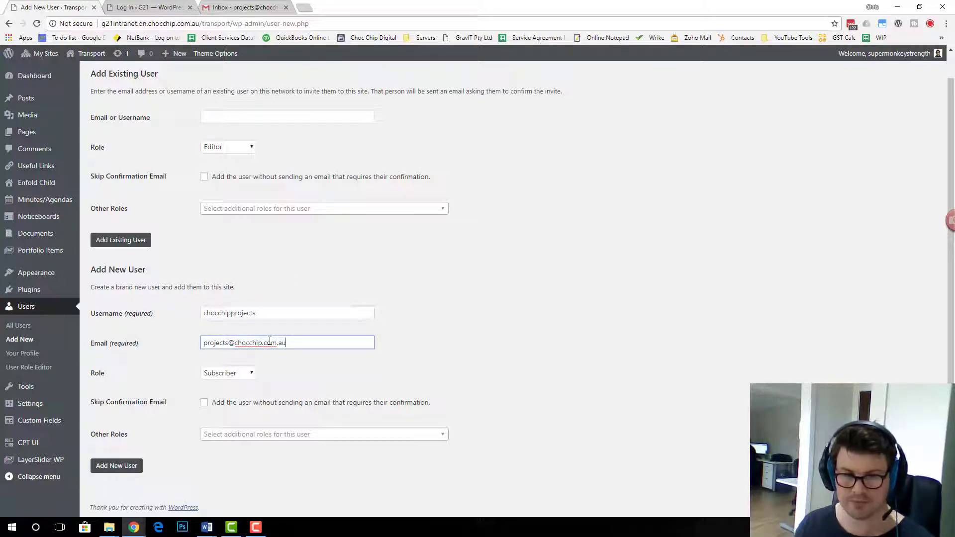
# Set the new user's role to Editor and send the invitation
pyautogui.click(243, 374)
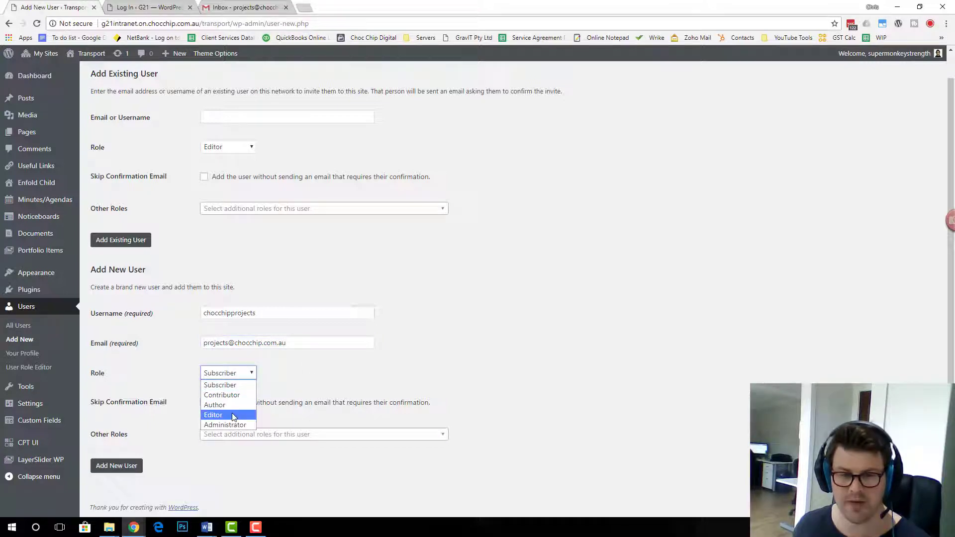
pyautogui.click(233, 416)
pyautogui.click(323, 370)
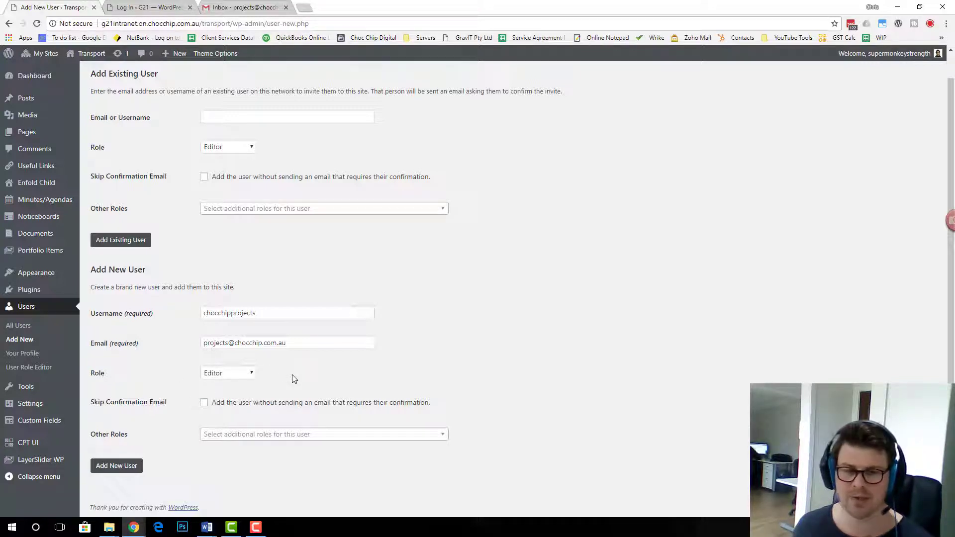
pyautogui.click(128, 465)
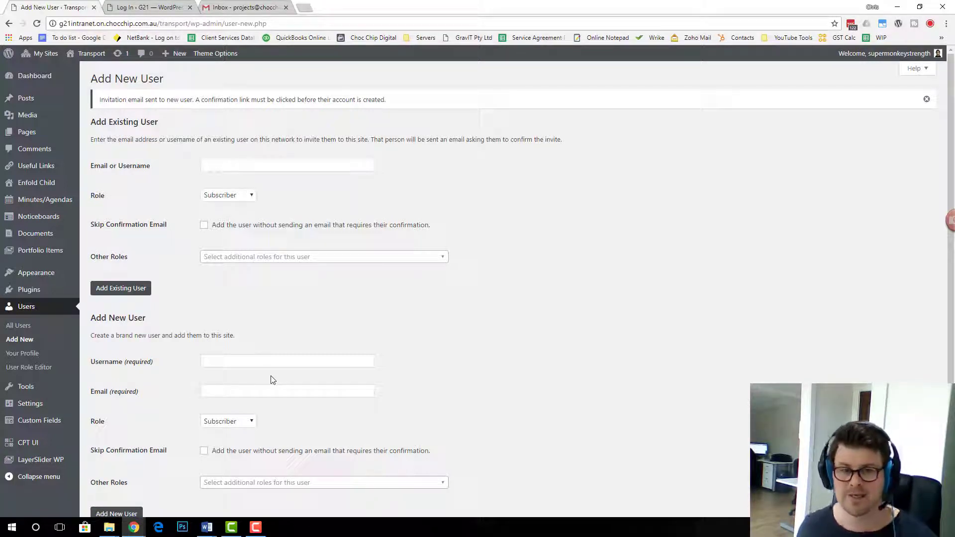
# In Gmail, open the Transport activation e-mail, follow its wp-activate link, and return to the inbox
pyautogui.click(219, 8)
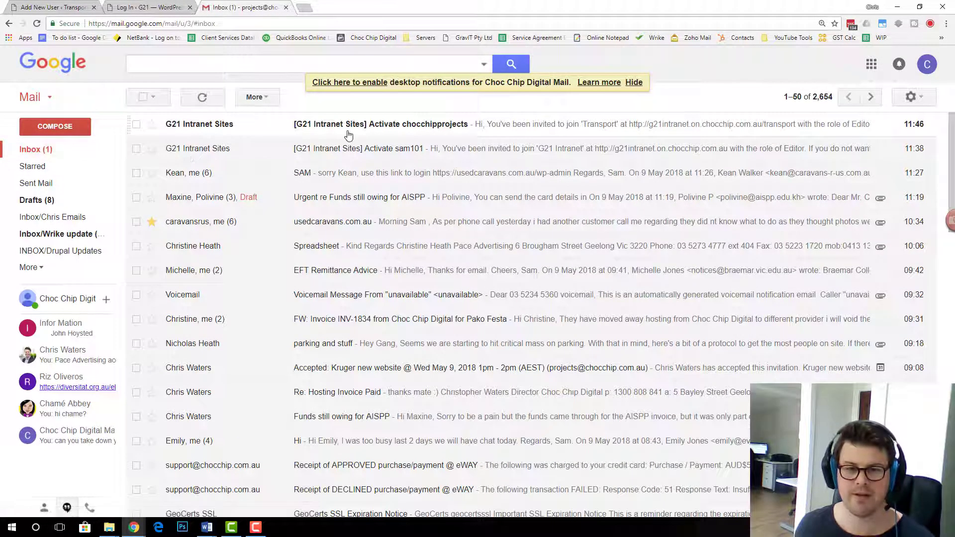
pyautogui.click(351, 130)
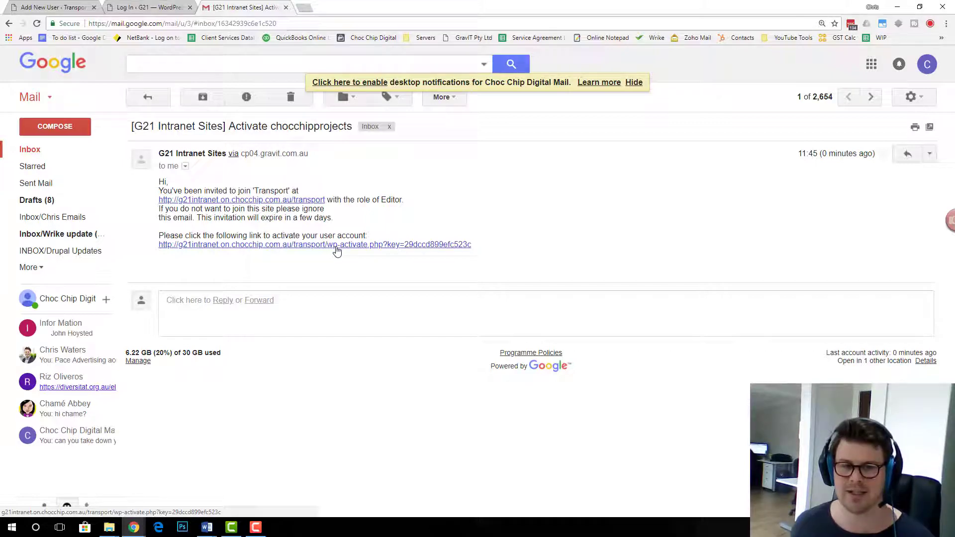
pyautogui.click(335, 248)
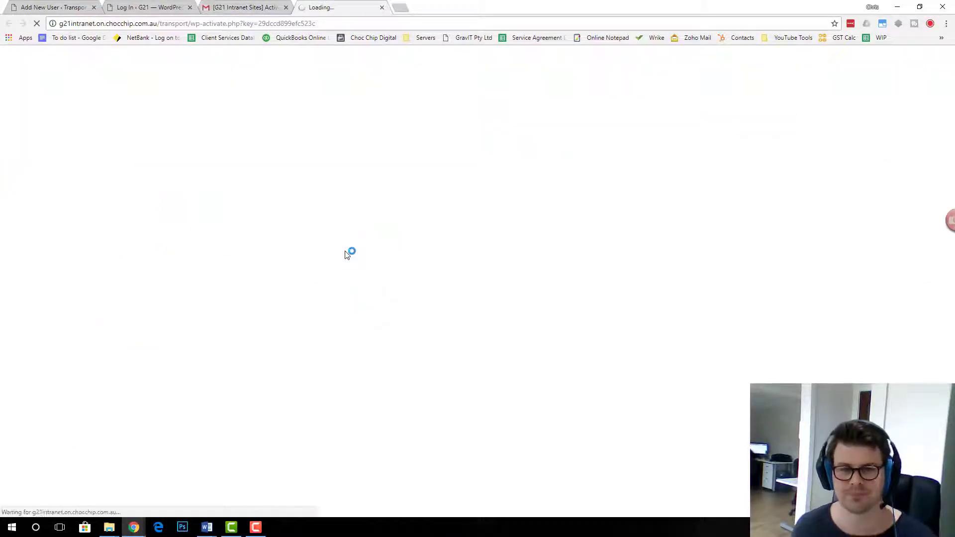
pyautogui.click(220, 9)
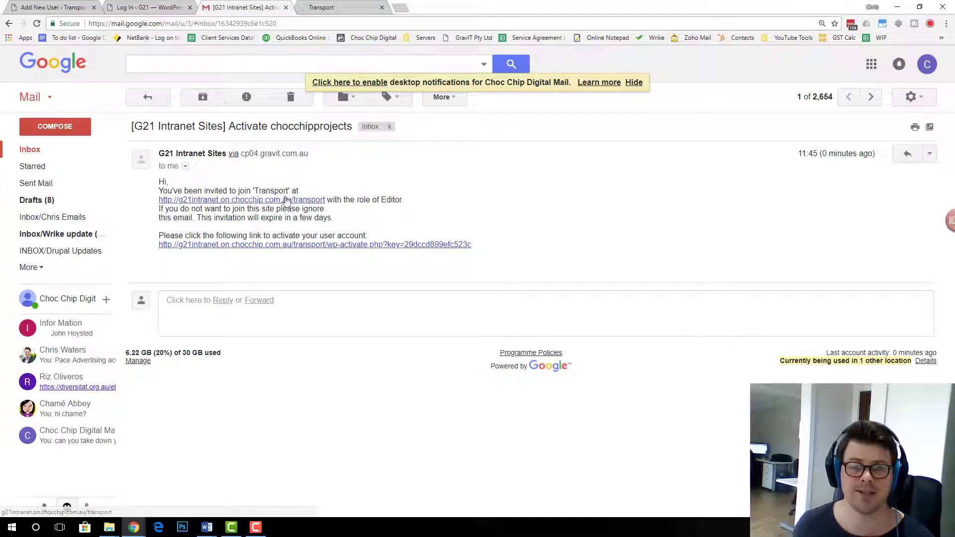
pyautogui.click(326, 7)
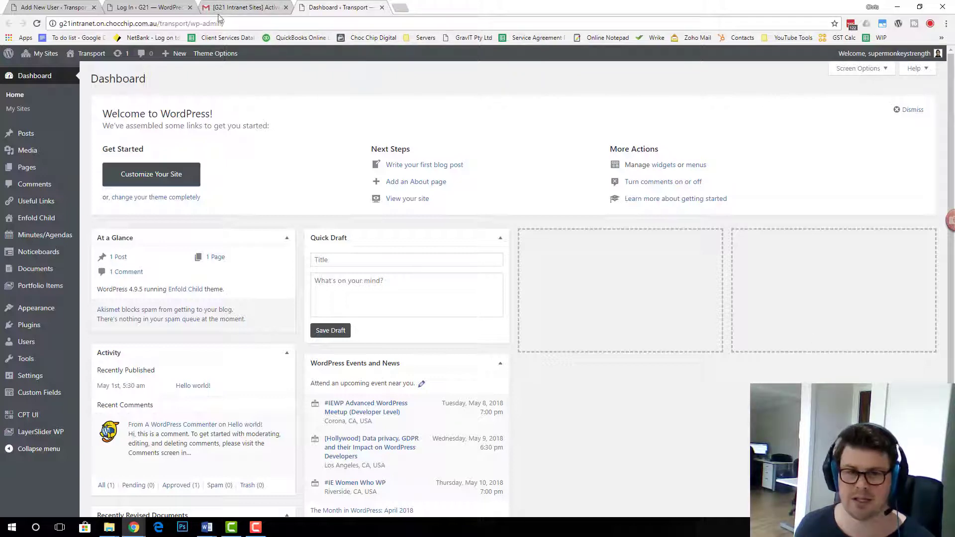
pyautogui.click(219, 16)
pyautogui.click(44, 151)
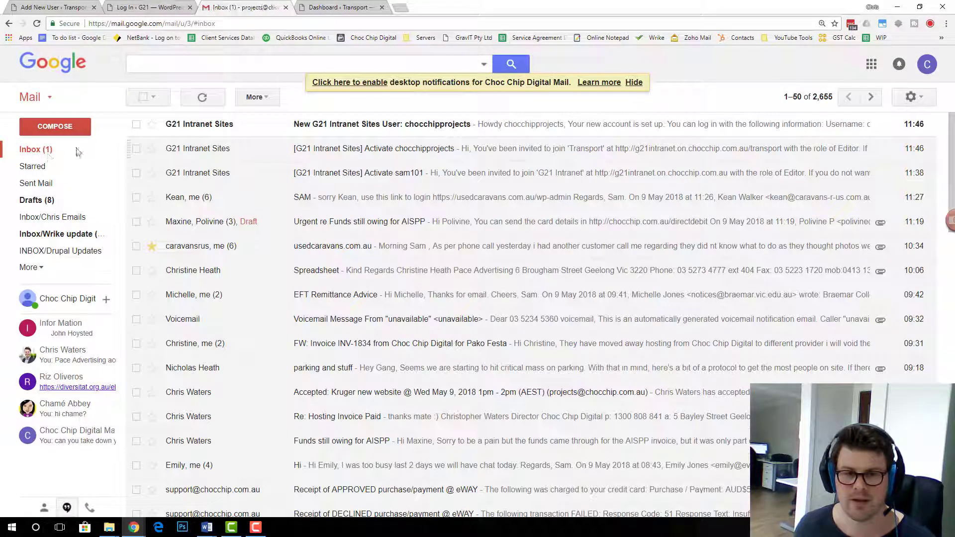
# Open the new-account e-mail and select its username, password and login link
pyautogui.click(358, 127)
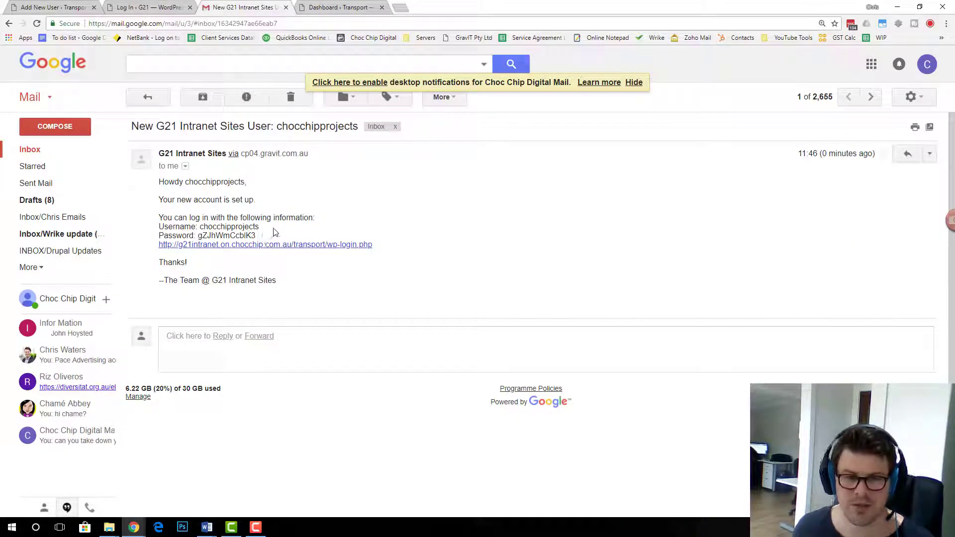
pyautogui.moveTo(259, 226); pyautogui.dragTo(201, 228)
pyautogui.moveTo(277, 236); pyautogui.dragTo(198, 238)
pyautogui.moveTo(388, 247); pyautogui.dragTo(158, 246)
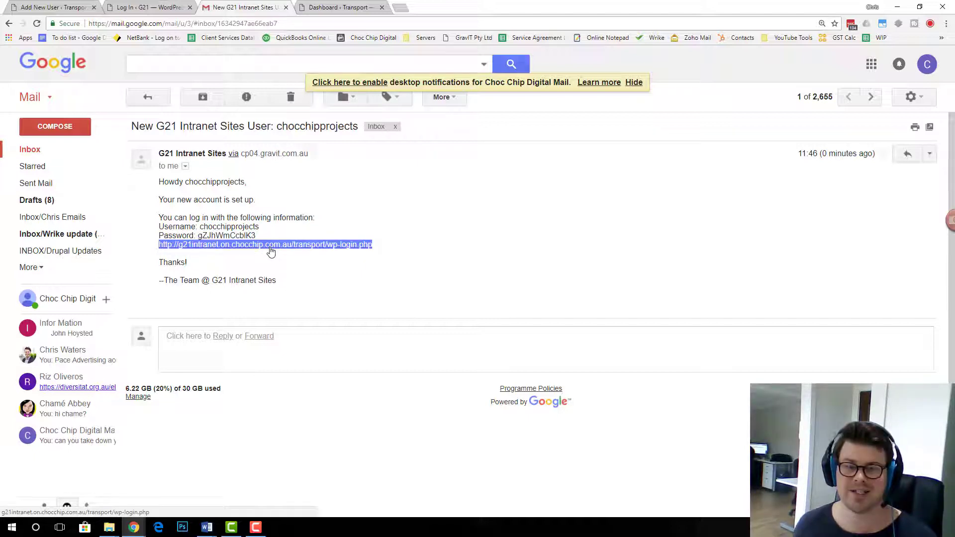
# Back in WordPress, log out of the admin account
pyautogui.click(54, 7)
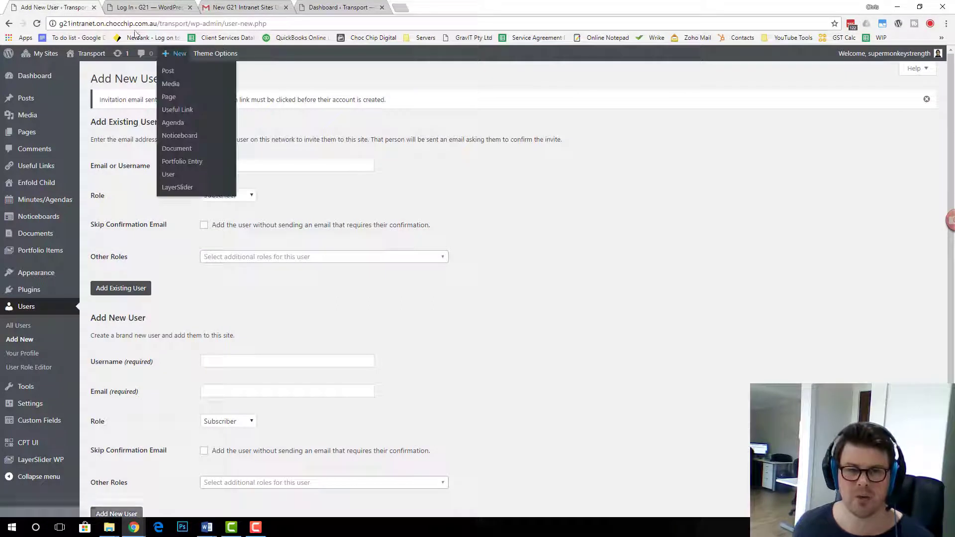
pyautogui.moveTo(886, 53)
pyautogui.click(867, 106)
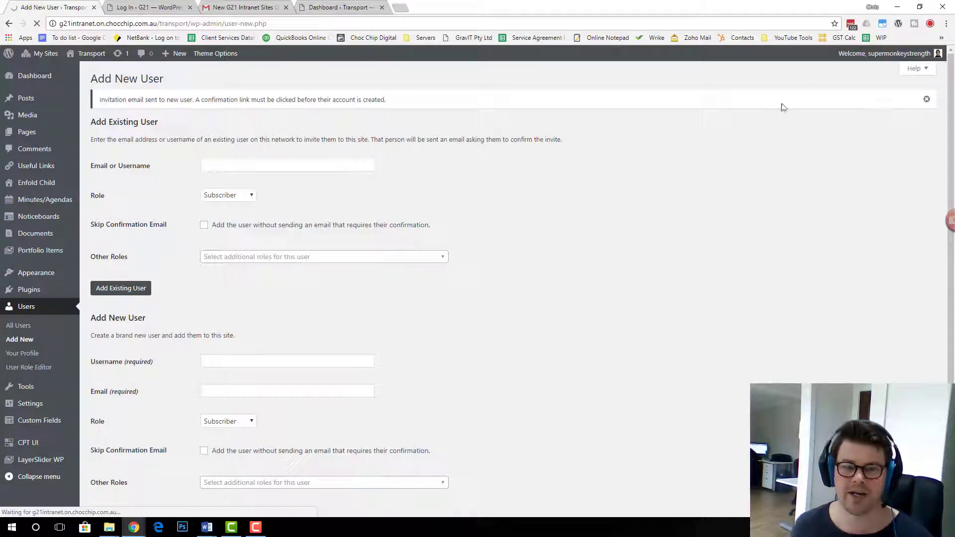
# Strip the login and wp-admin paths from the addresses to reach the intranet home
pyautogui.write('dev')
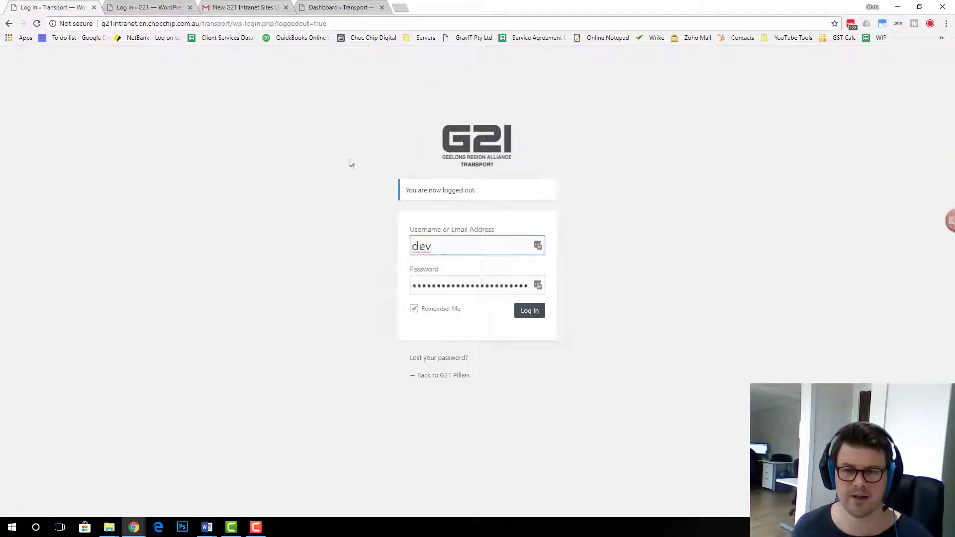
pyautogui.moveTo(208, 25); pyautogui.dragTo(438, 22)
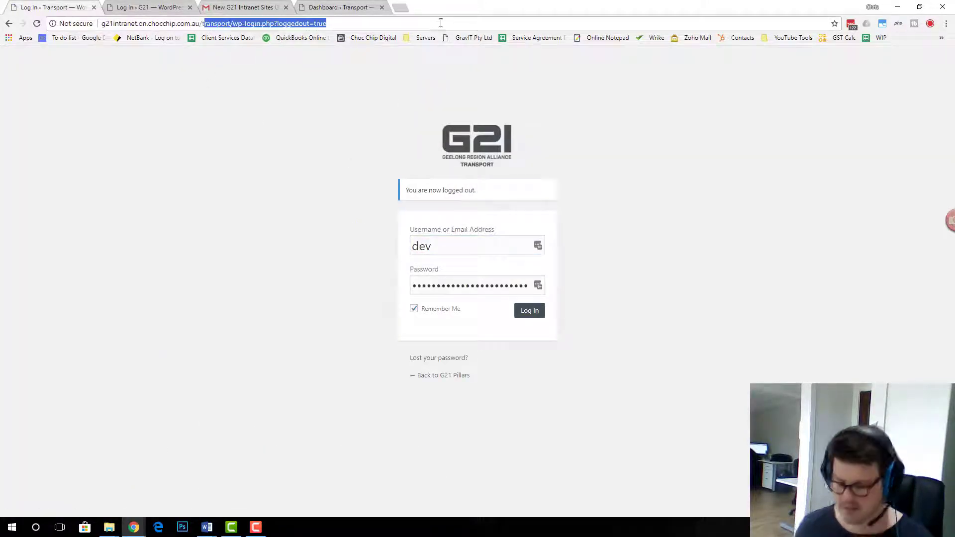
pyautogui.press('BackSpace')
pyautogui.press('Return')
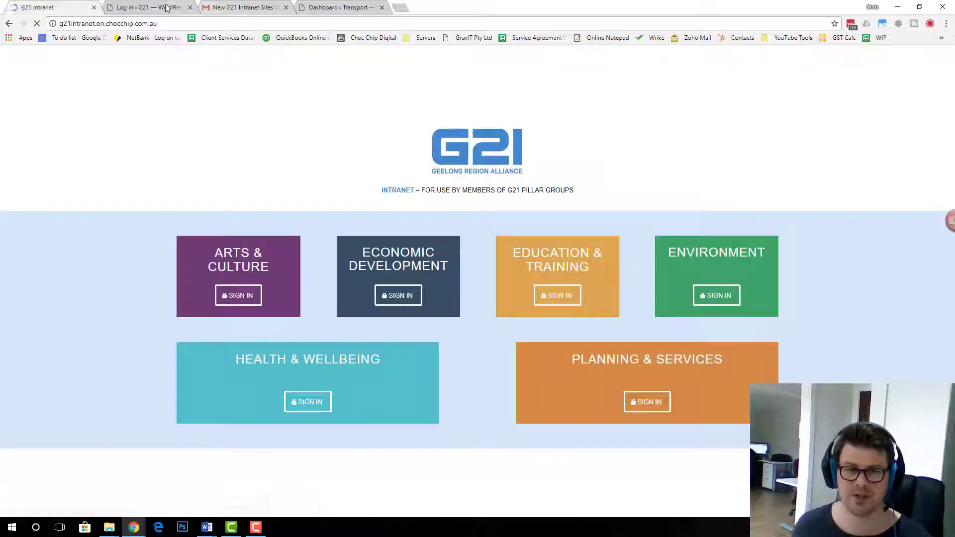
pyautogui.click(149, 7)
pyautogui.click(137, 24)
pyautogui.moveTo(138, 23); pyautogui.dragTo(395, 18)
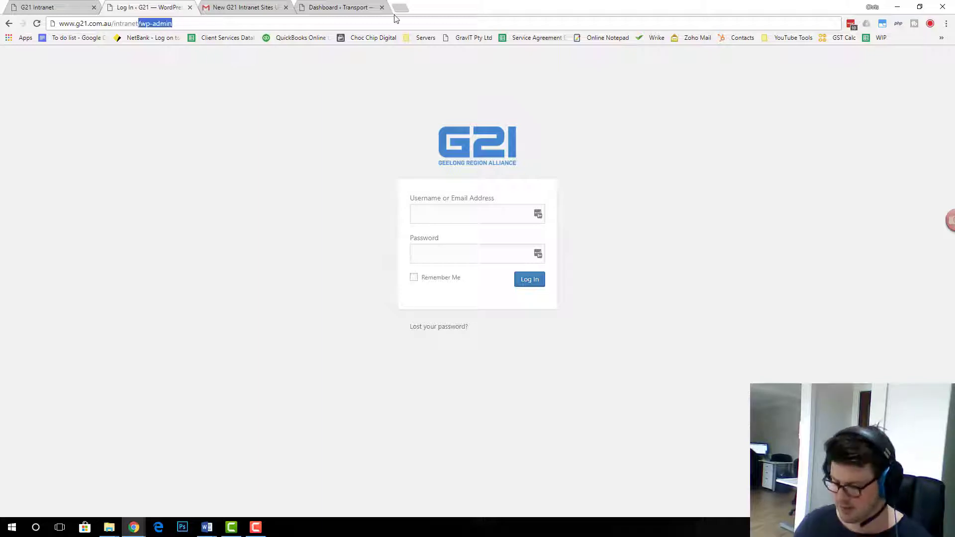
pyautogui.press('BackSpace')
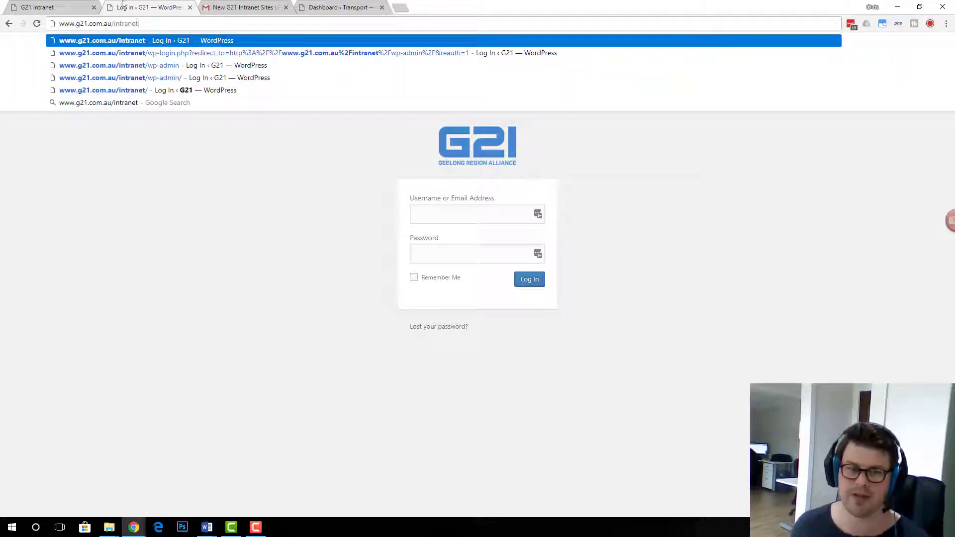
# Go to the Transport site's sign-in page and return to the login-details e-mail
pyautogui.click(78, 7)
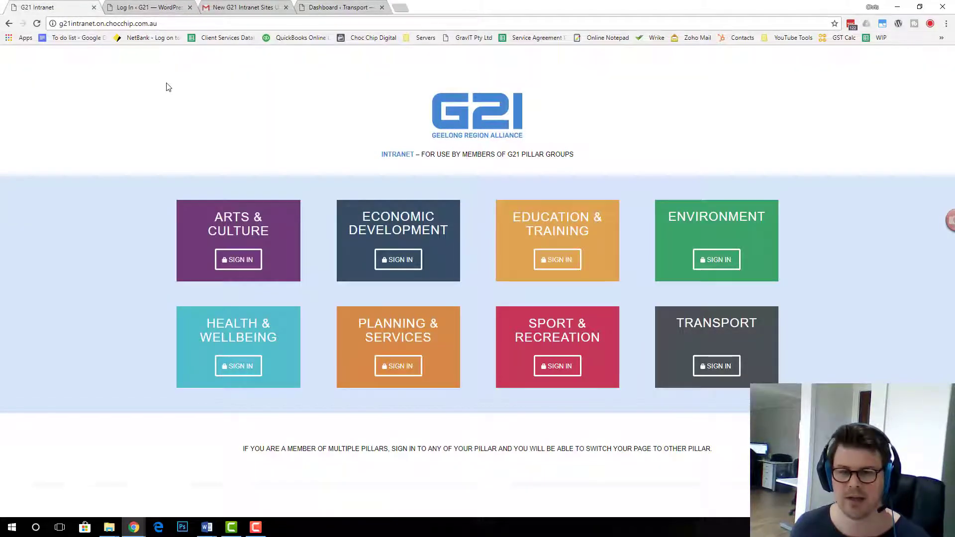
pyautogui.click(720, 369)
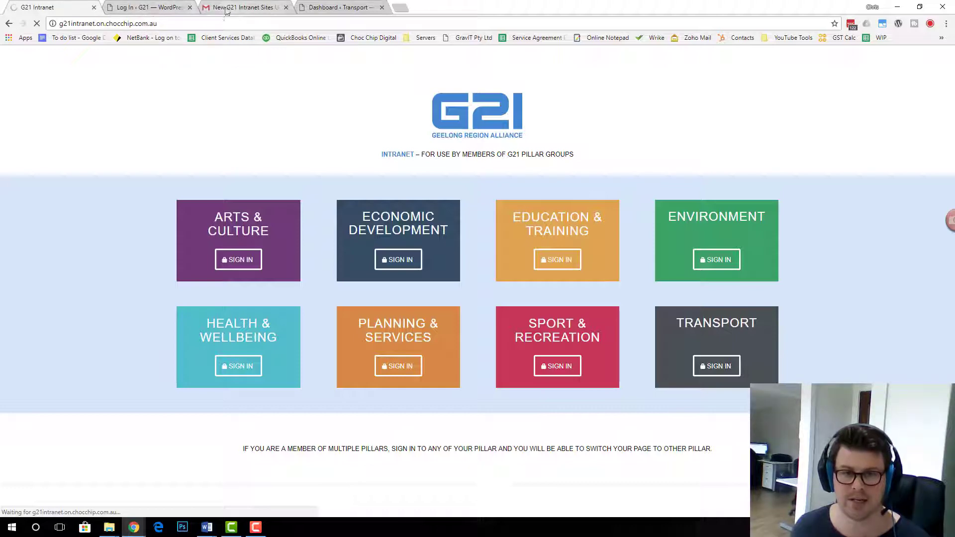
pyautogui.click(241, 8)
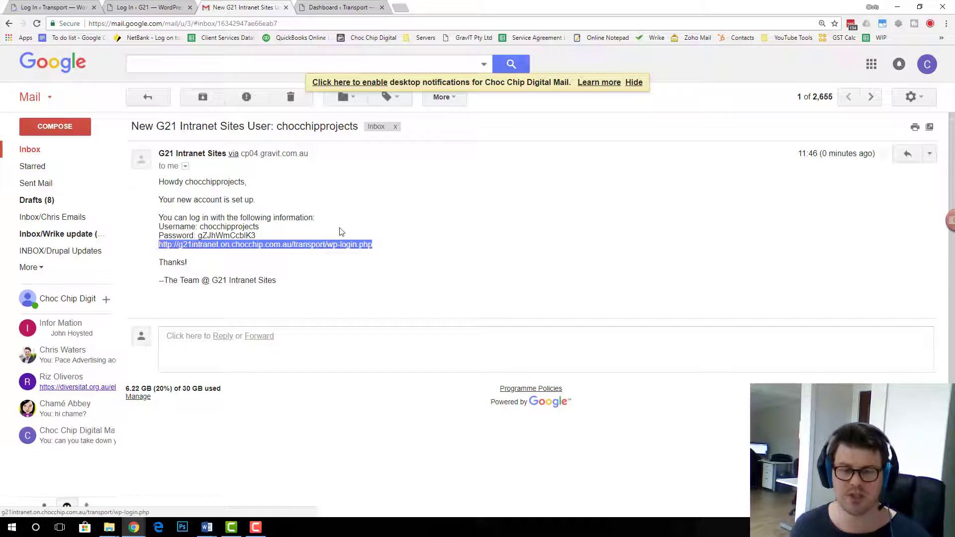
# Copy the new username from the e-mail into the Transport login form
pyautogui.click(28, 5)
pyautogui.write('dev')
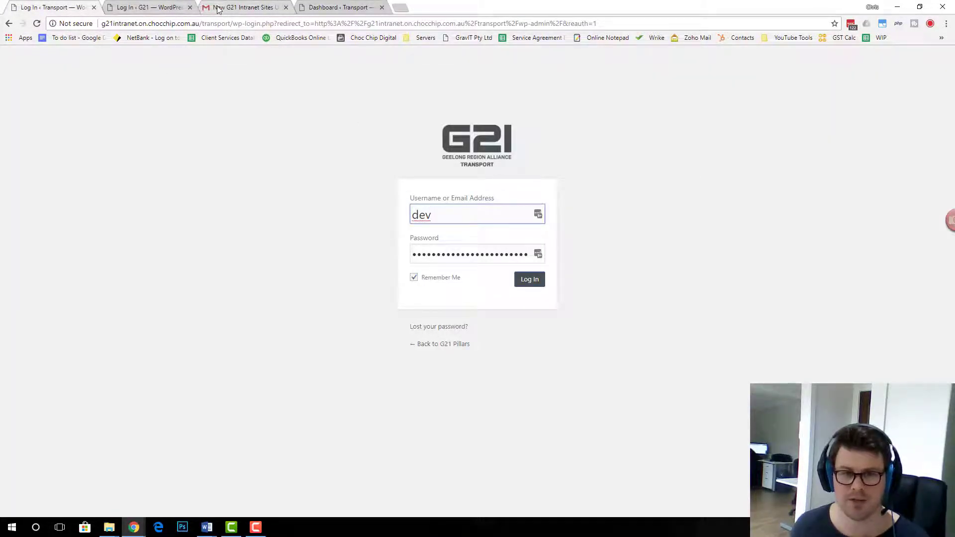
pyautogui.click(233, 7)
pyautogui.moveTo(259, 227); pyautogui.dragTo(199, 227)
pyautogui.hotkey('ctrl', 'c')
pyautogui.click(63, 5)
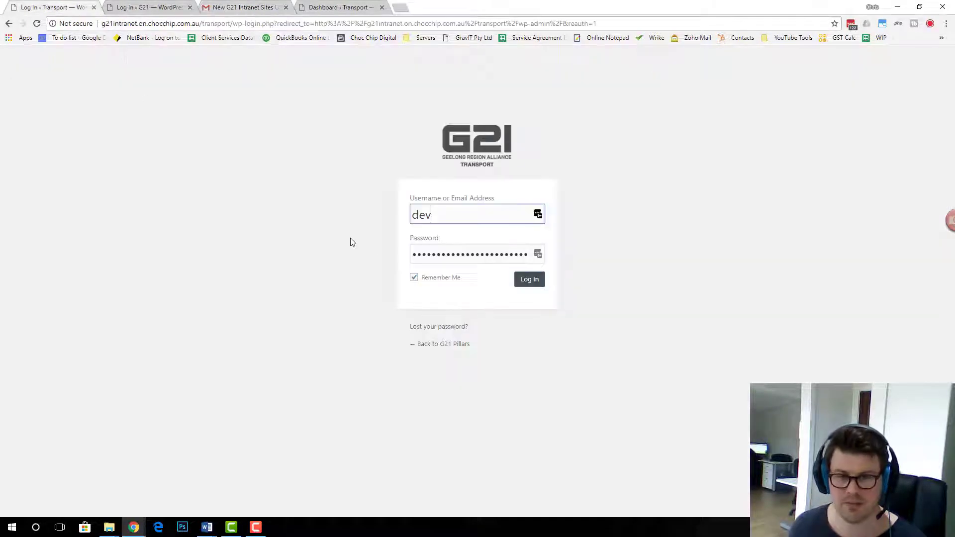
pyautogui.doubleClick(436, 219)
pyautogui.hotkey('ctrl', 'v')
# Paste the emailed password into the login form and log in
pyautogui.click(222, 6)
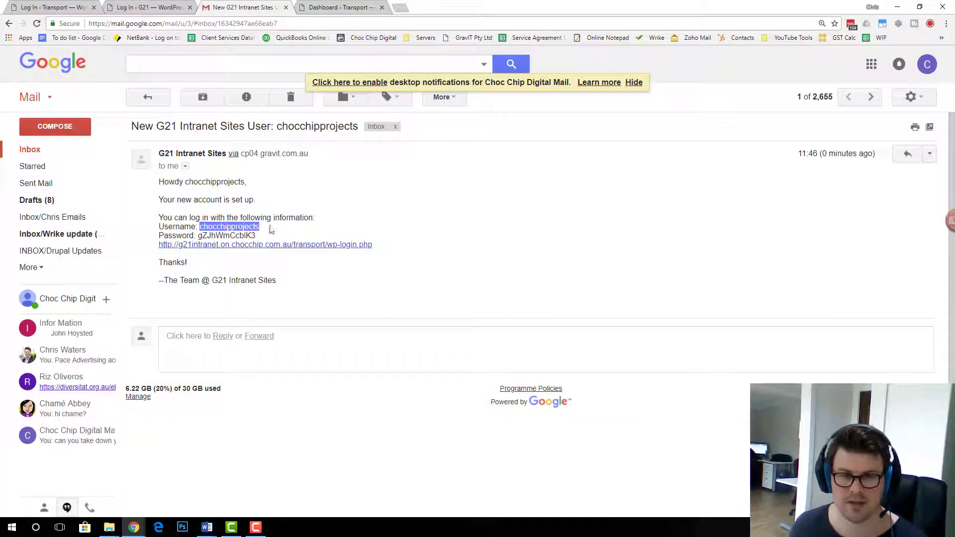
pyautogui.moveTo(269, 238); pyautogui.dragTo(197, 235)
pyautogui.hotkey('ctrl', 'c')
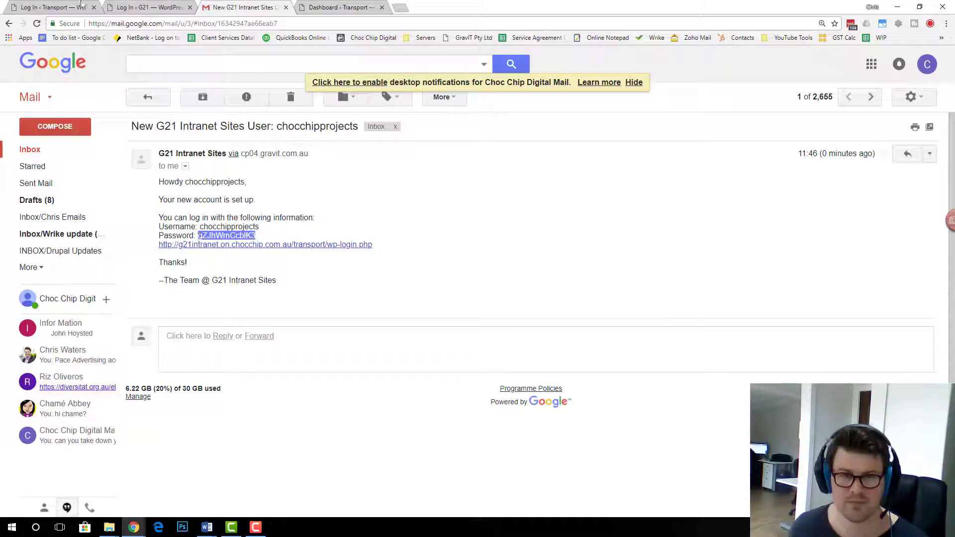
pyautogui.click(51, 5)
pyautogui.doubleClick(528, 254)
pyautogui.hotkey('ctrl', 'v')
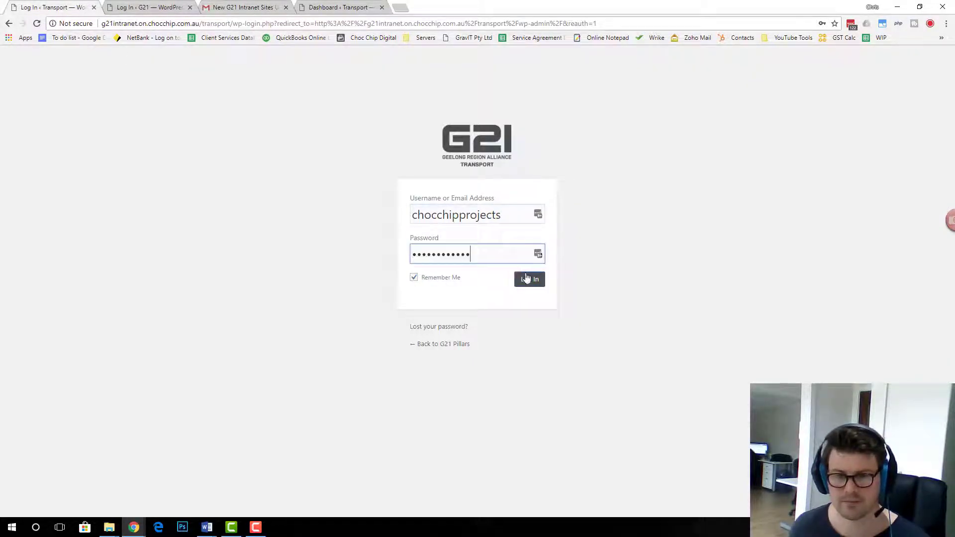
pyautogui.click(530, 279)
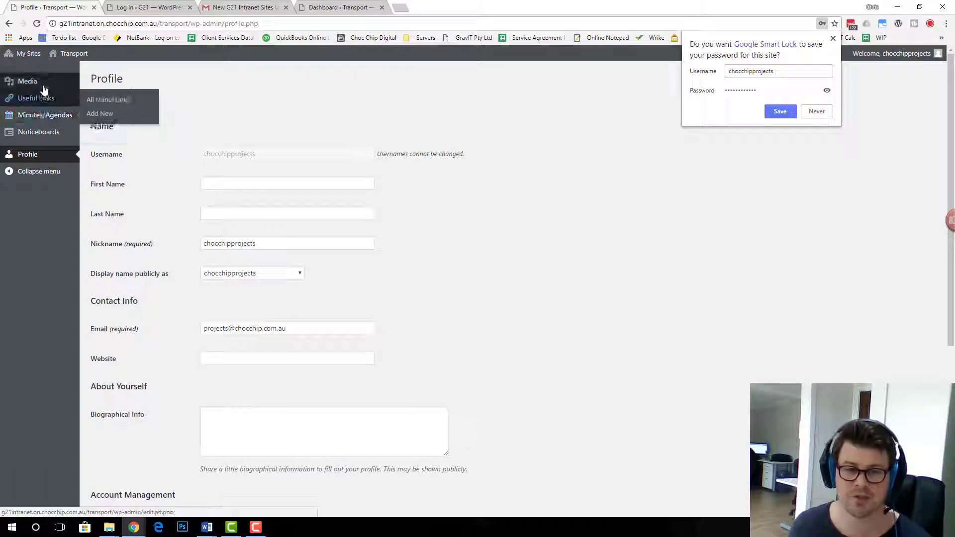
# Generate a new password, replace it with a weak one, and confirm weak password use
pyautogui.scroll(-4, 274, 172)
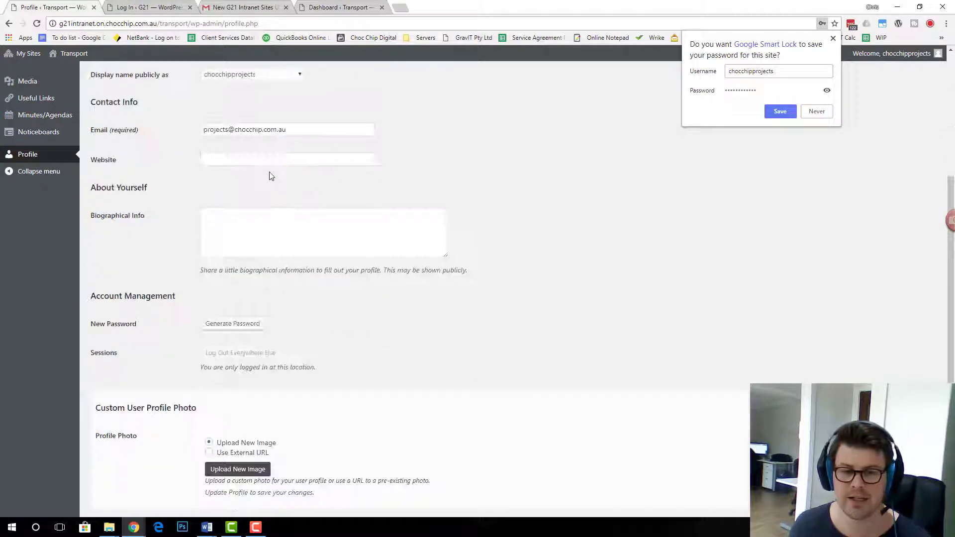
pyautogui.scroll(-2, 272, 177)
pyautogui.click(232, 261)
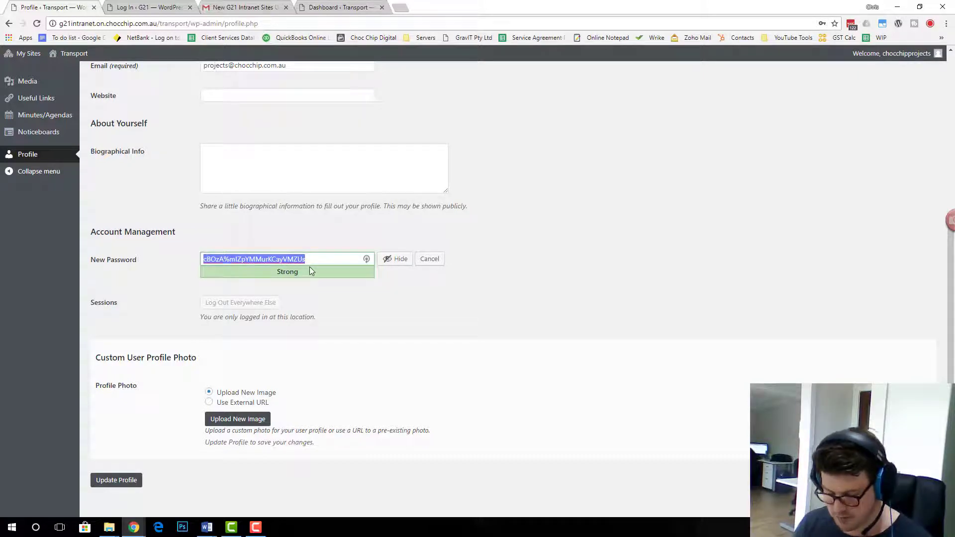
pyautogui.write('mypassword')
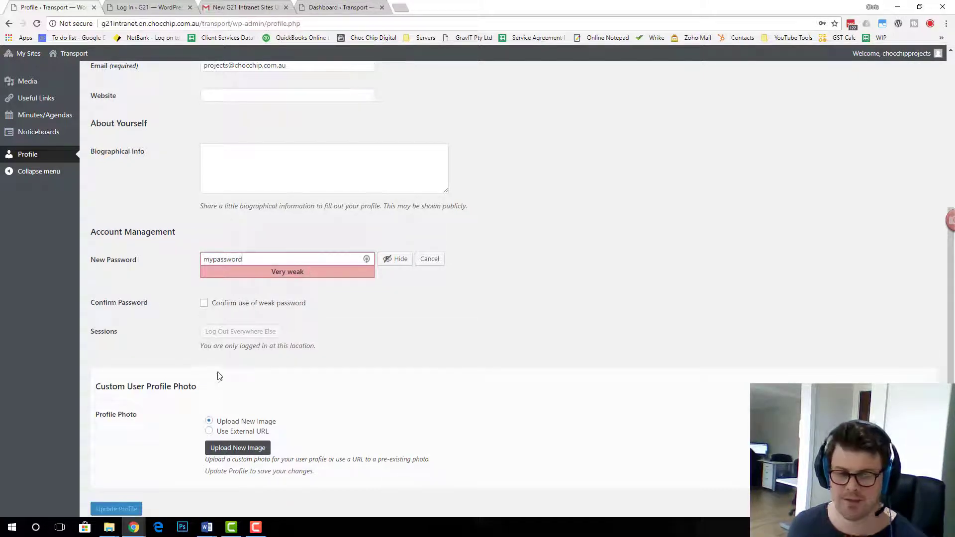
pyautogui.click(204, 304)
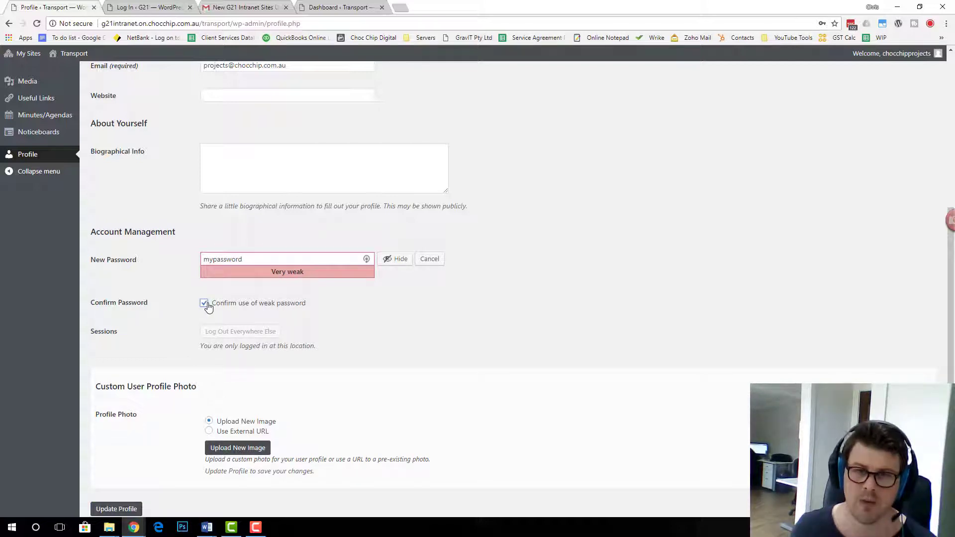
# Return to the top of the Profile page and select the nickname text
pyautogui.scroll(3, 501, 323)
pyautogui.scroll(2, 477, 379)
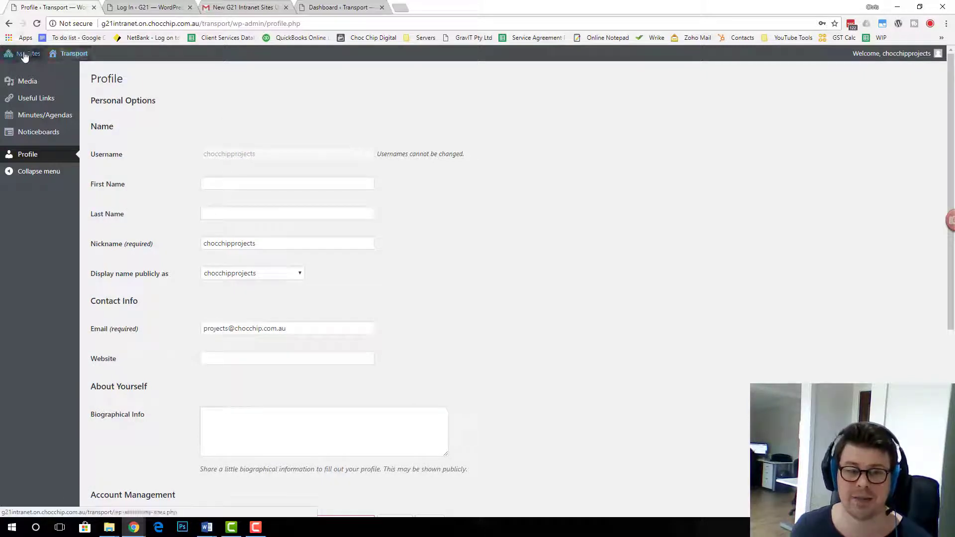
pyautogui.moveTo(60, 81)
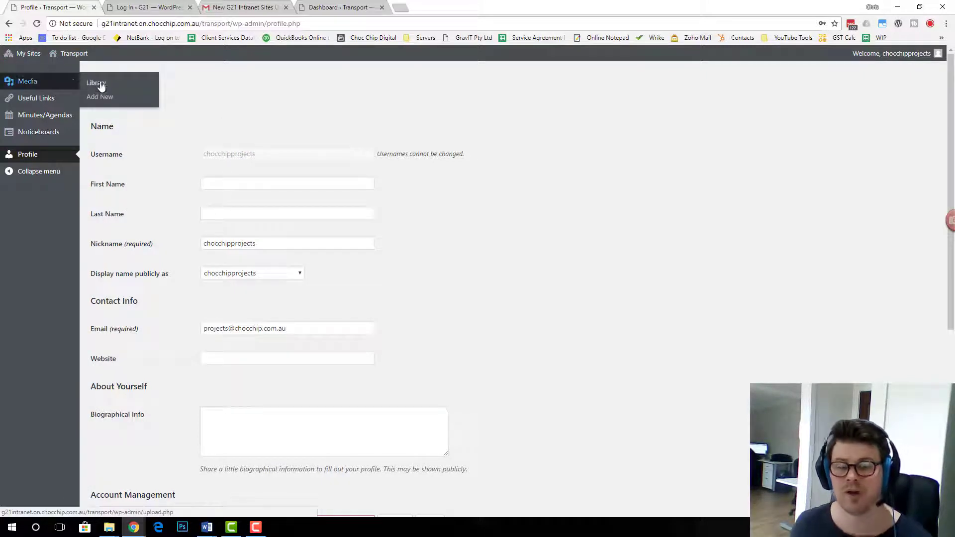
pyautogui.doubleClick(264, 243)
pyautogui.hotkey('ctrl', 'c')
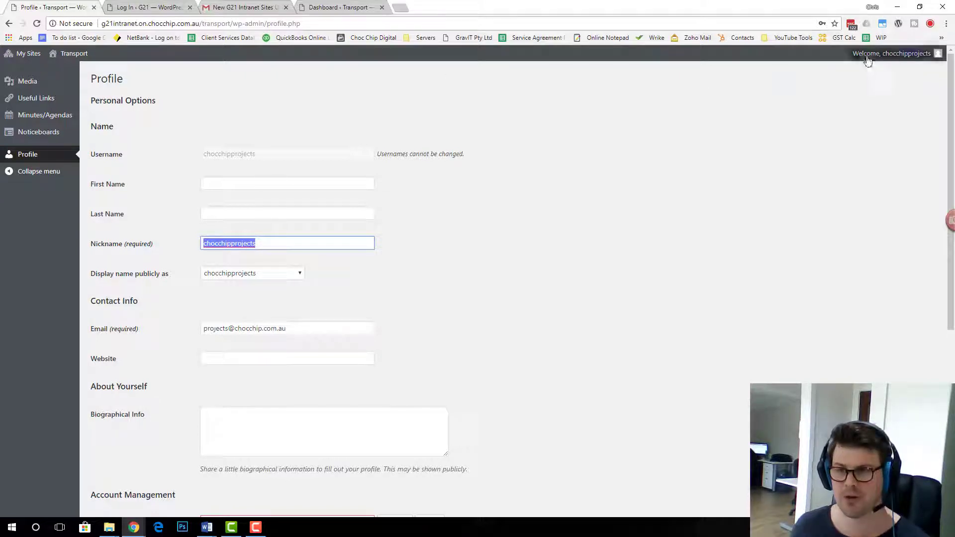
# Log out of the Transport site from the Welcome menu, leaving the page without saving
pyautogui.moveTo(868, 55)
pyautogui.click(874, 104)
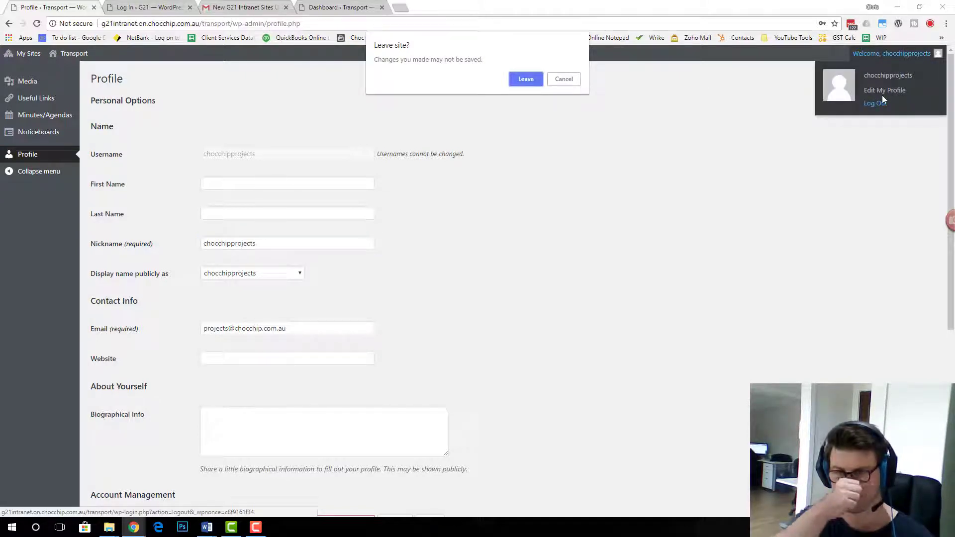
pyautogui.click(526, 79)
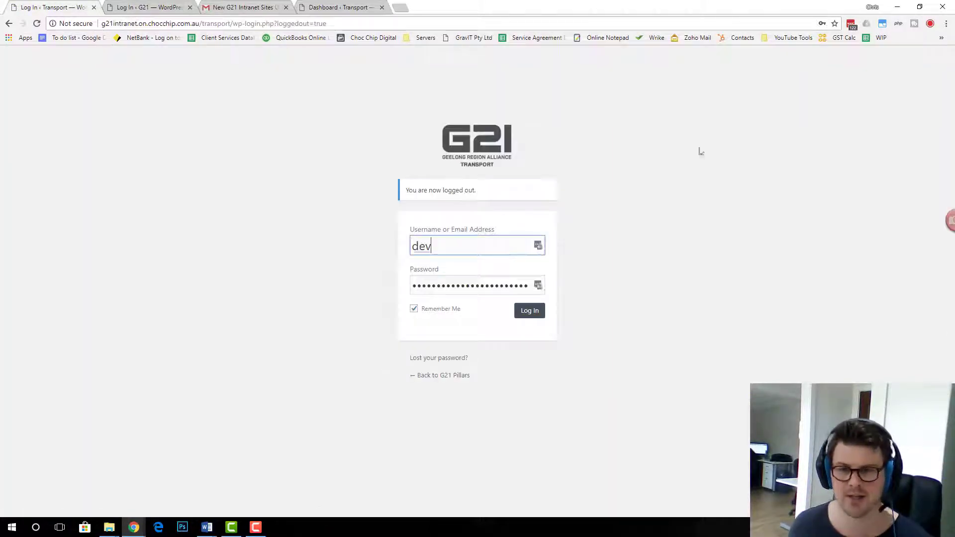
# Load the main G21 Intranet's /wp-admin address
pyautogui.moveTo(200, 24); pyautogui.dragTo(394, 26)
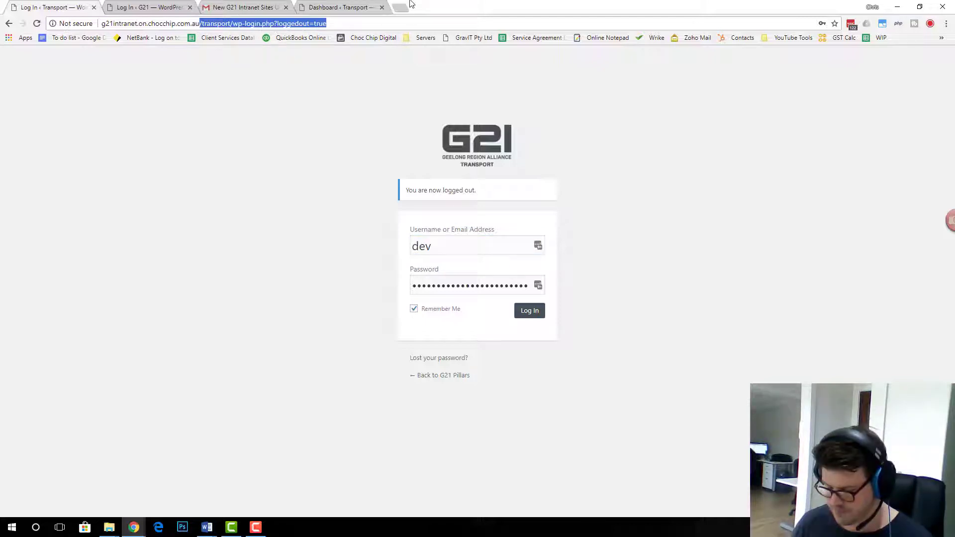
pyautogui.write('/wp-admin')
pyautogui.press('Return')
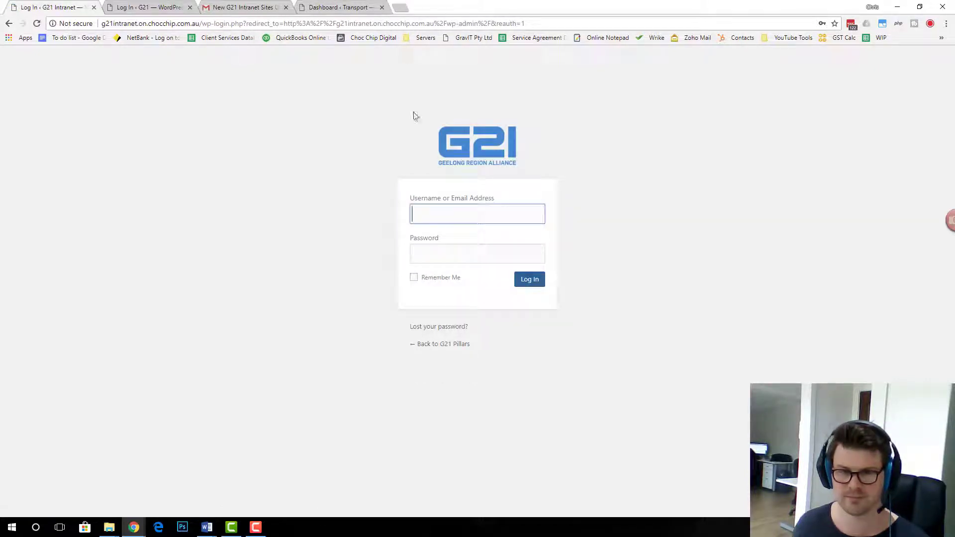
# Sign in to G21 Intranet with the super admin username and password
pyautogui.doubleClick(473, 221)
pyautogui.write('supermo')
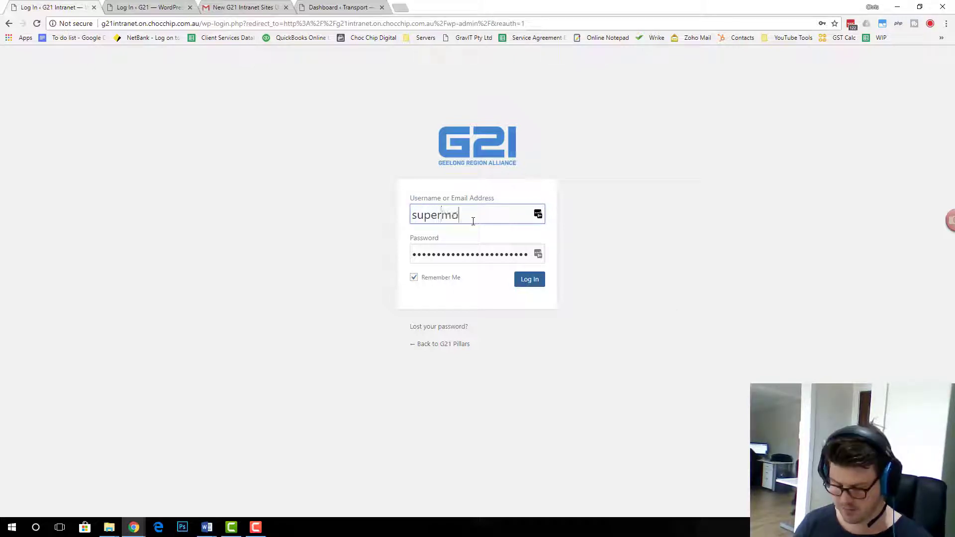
pyautogui.write('nkeystrength')
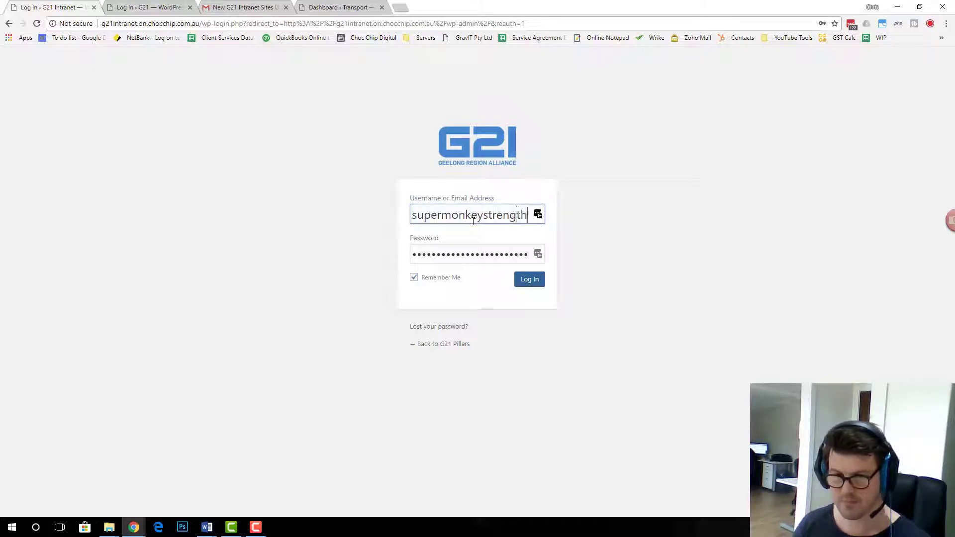
pyautogui.press('Tab')
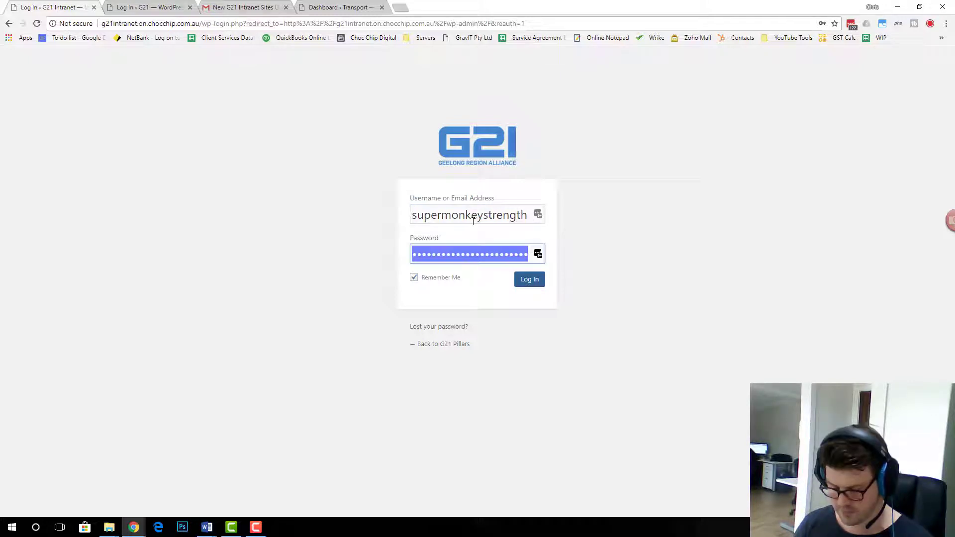
pyautogui.write('••••')
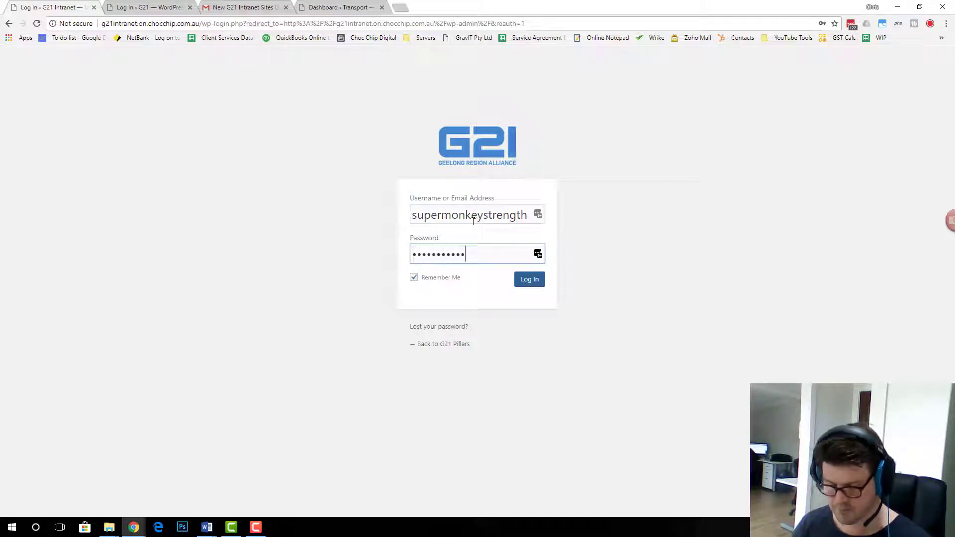
pyautogui.write('••••••••••')
pyautogui.press('Return')
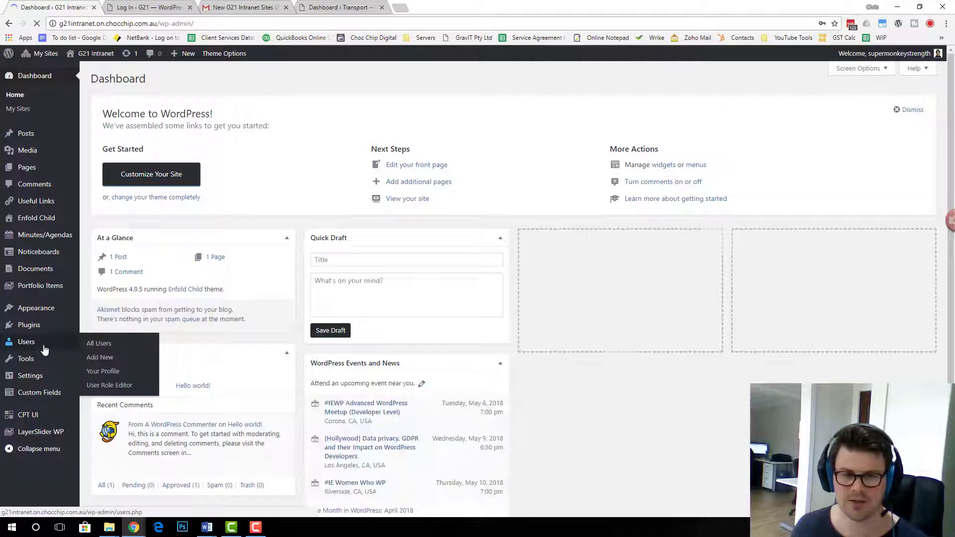
# Go to the Environment site's Dashboard via My Sites in the admin bar
pyautogui.click(44, 348)
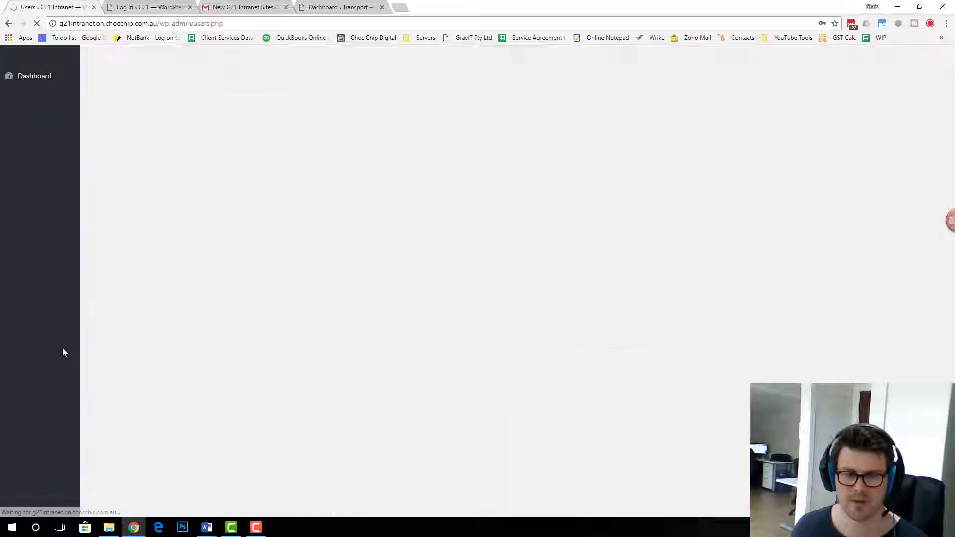
pyautogui.moveTo(45, 52)
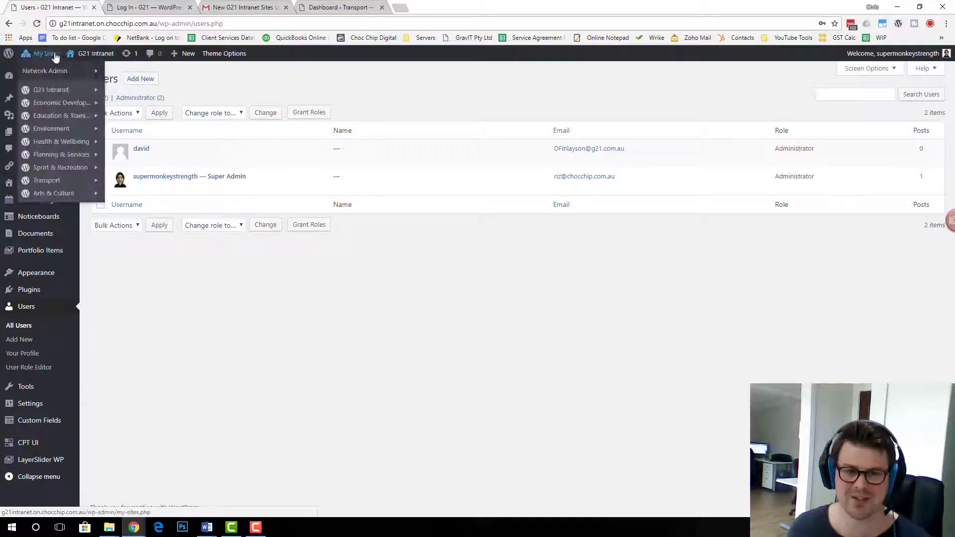
pyautogui.moveTo(62, 180)
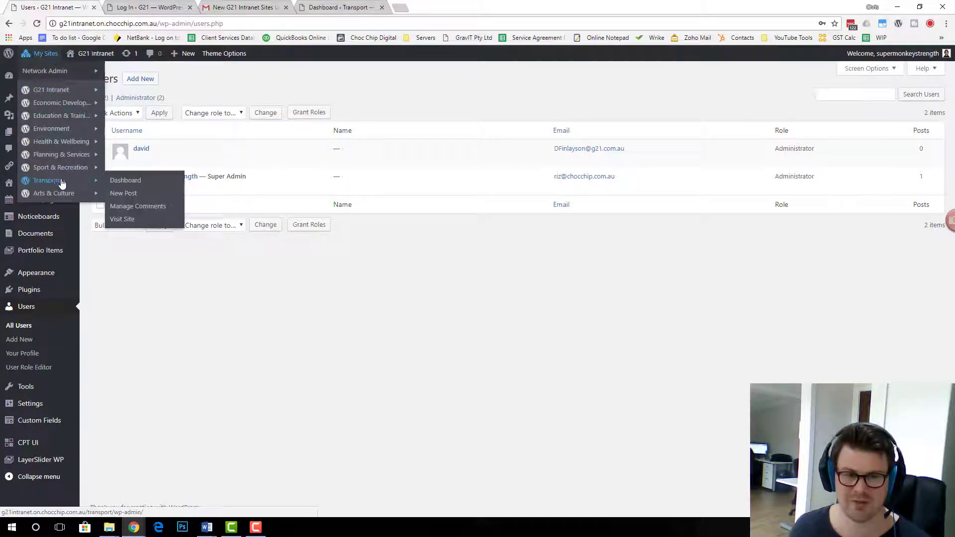
pyautogui.moveTo(69, 130)
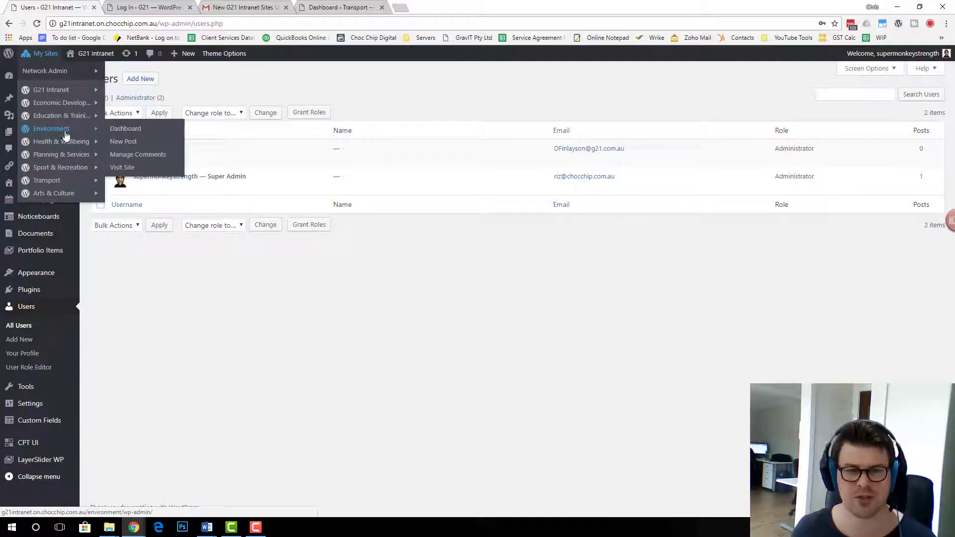
pyautogui.click(58, 130)
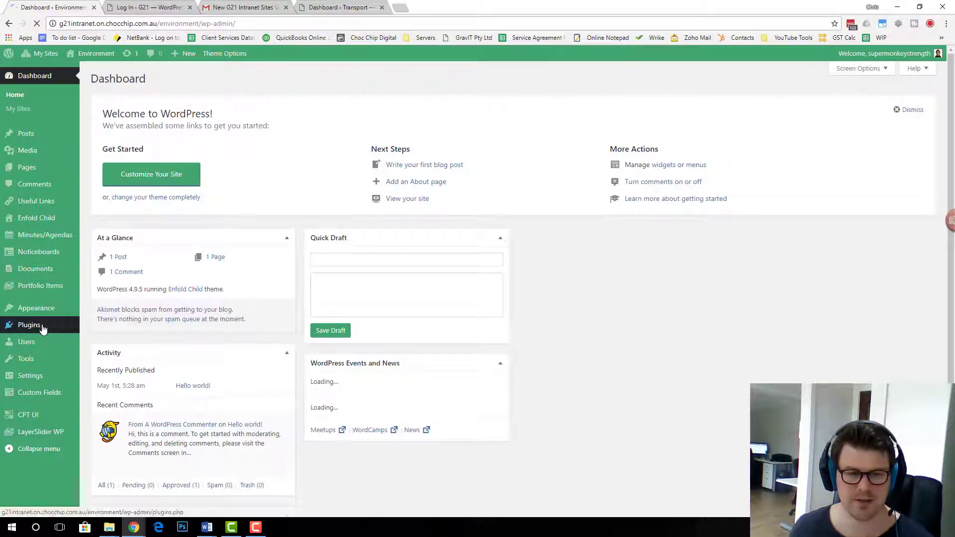
# Open the Add New user form under Users on the Environment site
pyautogui.moveTo(44, 342)
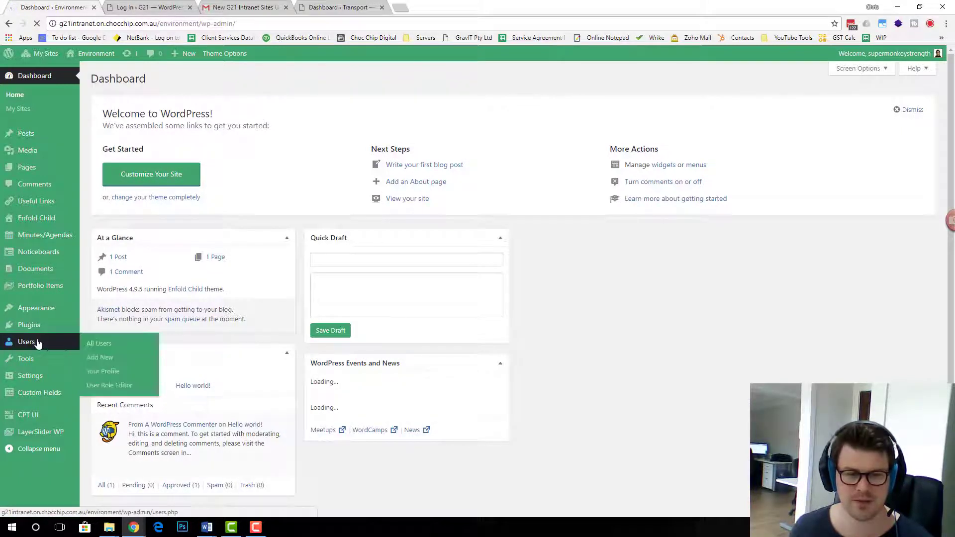
pyautogui.click(102, 355)
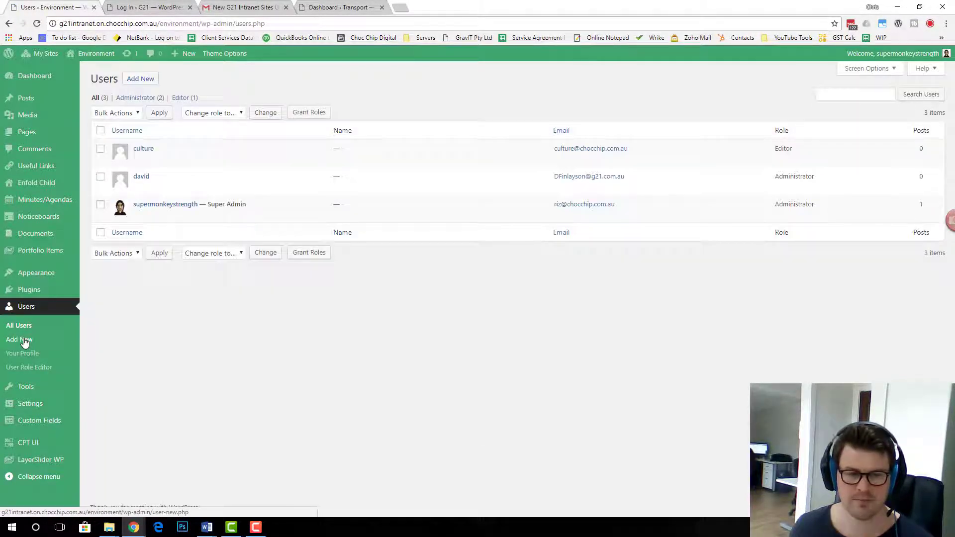
pyautogui.click(25, 340)
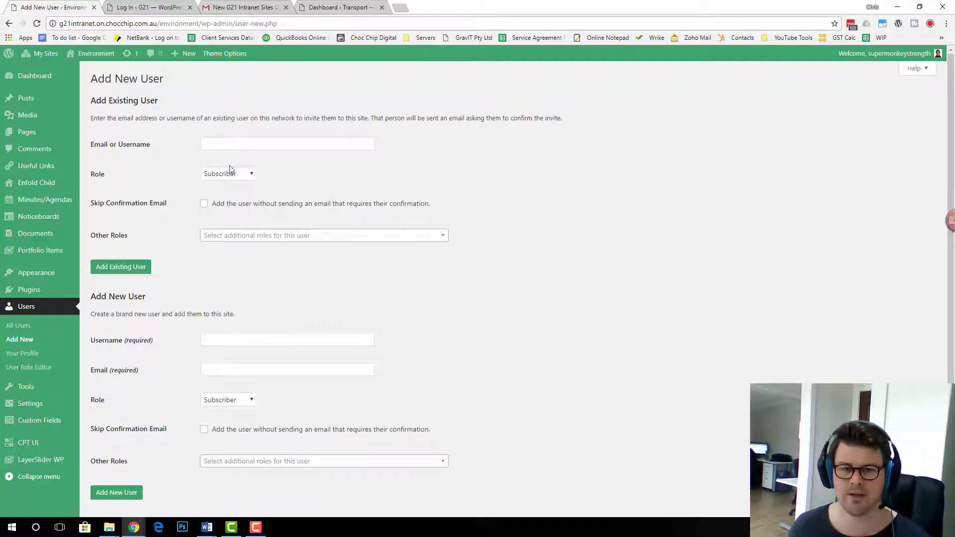
# Enter the projects account under Add Existing User, picking it from the suggestions
pyautogui.click(228, 149)
pyautogui.hotkey('ctrl', 'v')
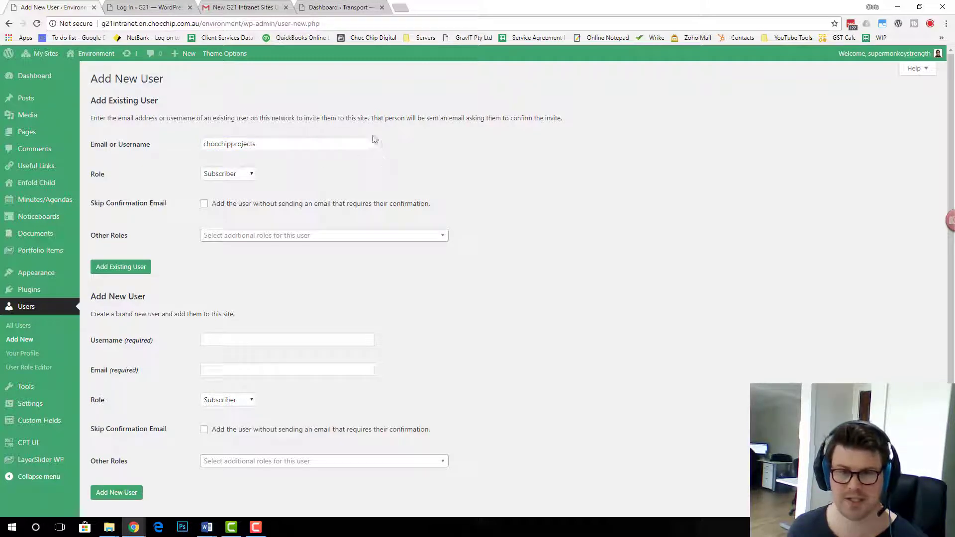
pyautogui.click(337, 143)
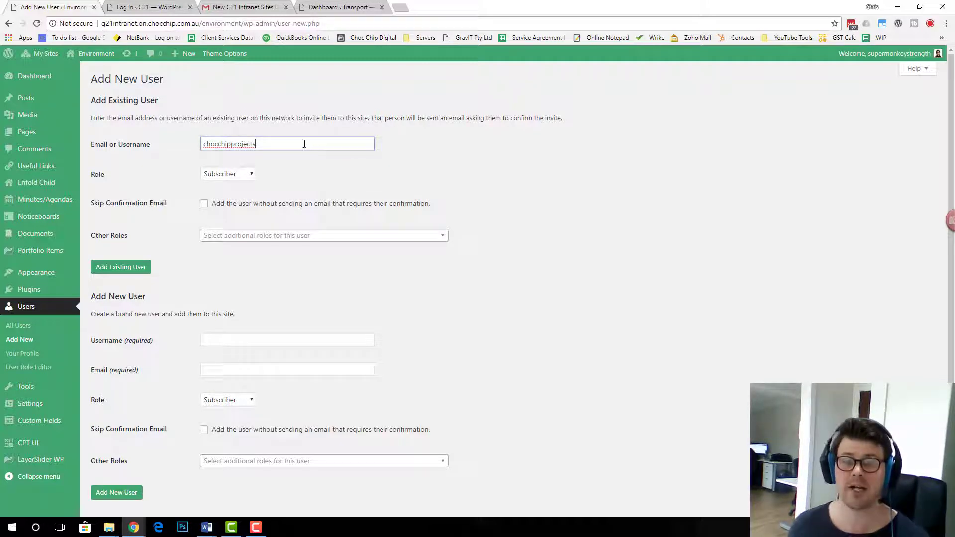
pyautogui.moveTo(288, 143); pyautogui.dragTo(152, 148)
pyautogui.hotkey('ctrl', 'c')
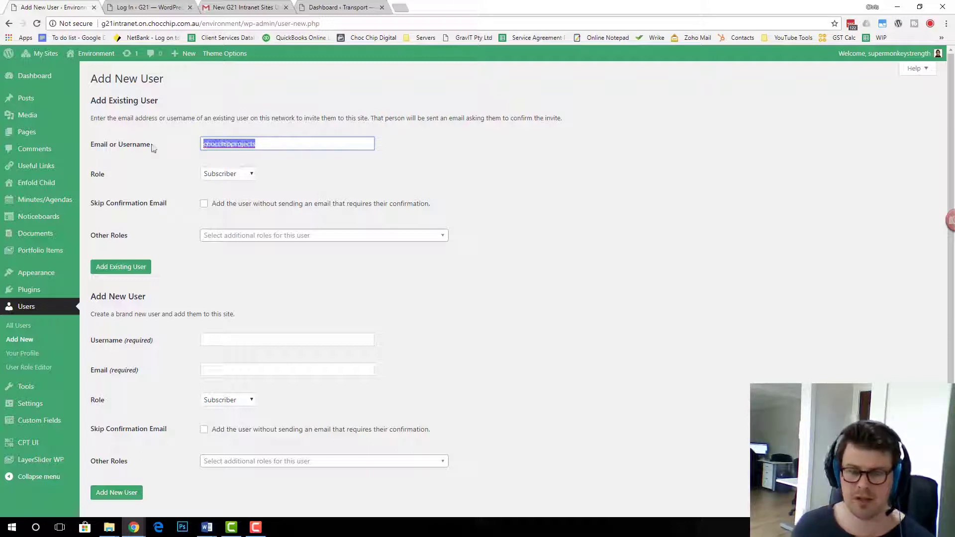
pyautogui.write('ch')
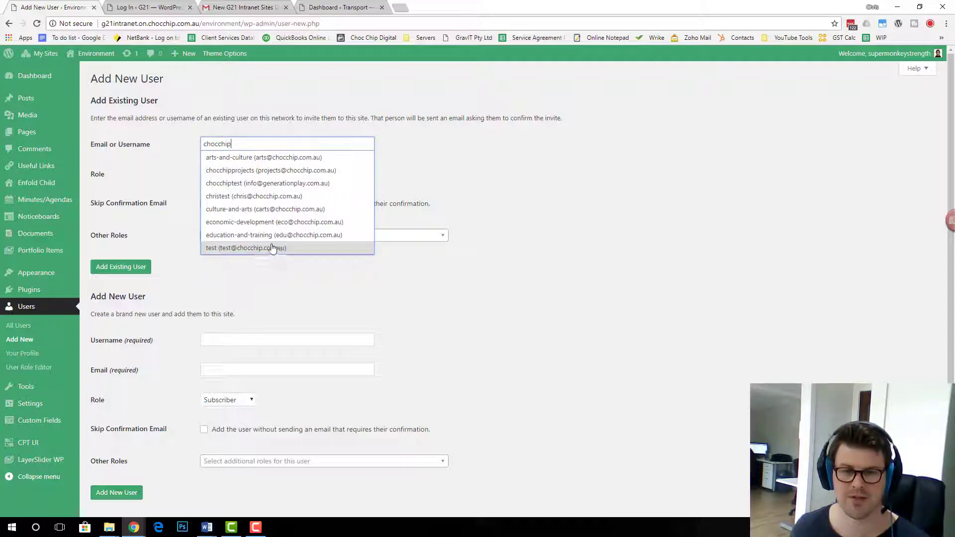
pyautogui.click(232, 172)
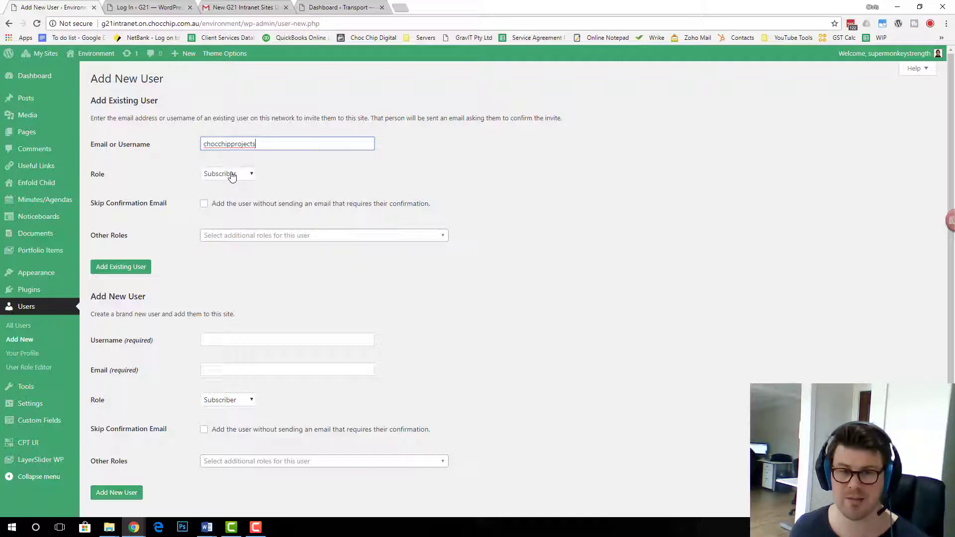
# Add the account as an Editor with Skip Confirmation Email, then view All Users
pyautogui.click(245, 174)
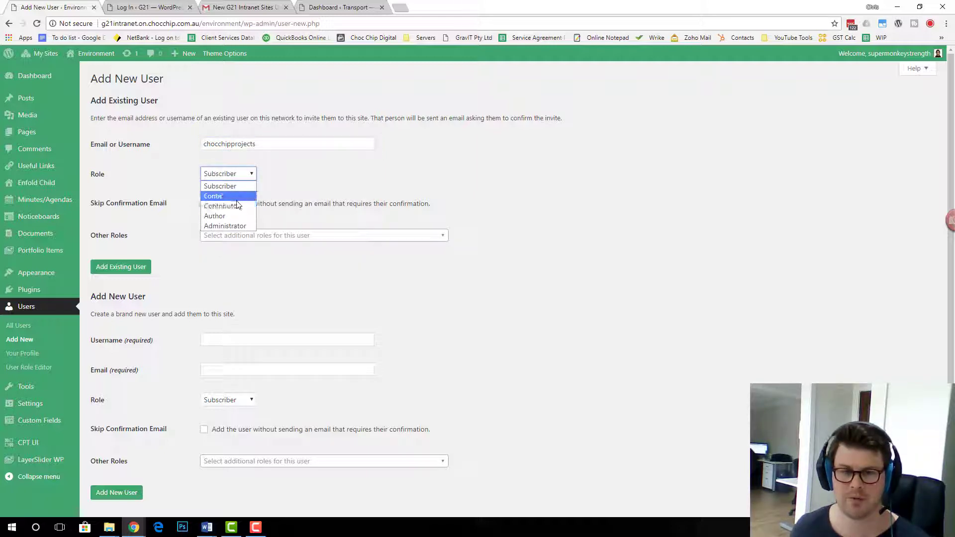
pyautogui.click(251, 196)
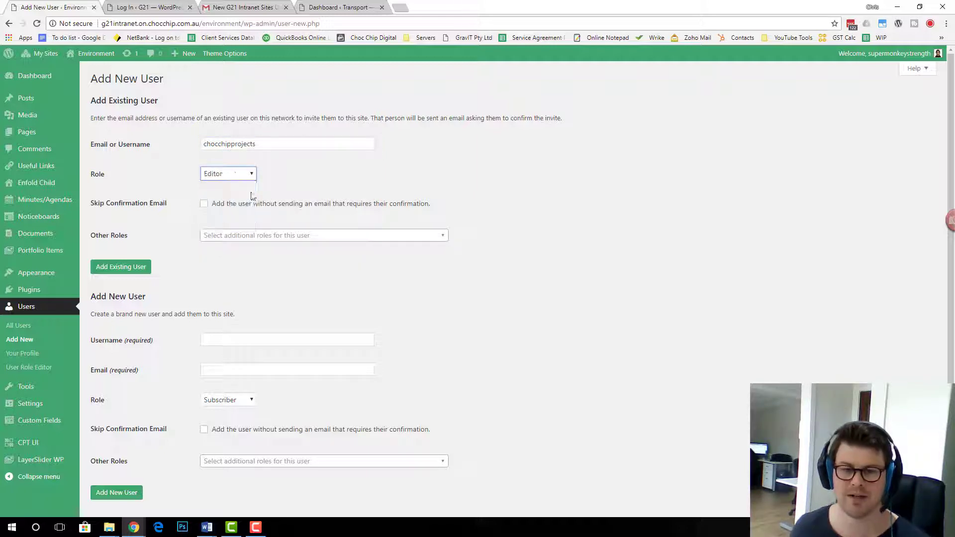
pyautogui.click(205, 204)
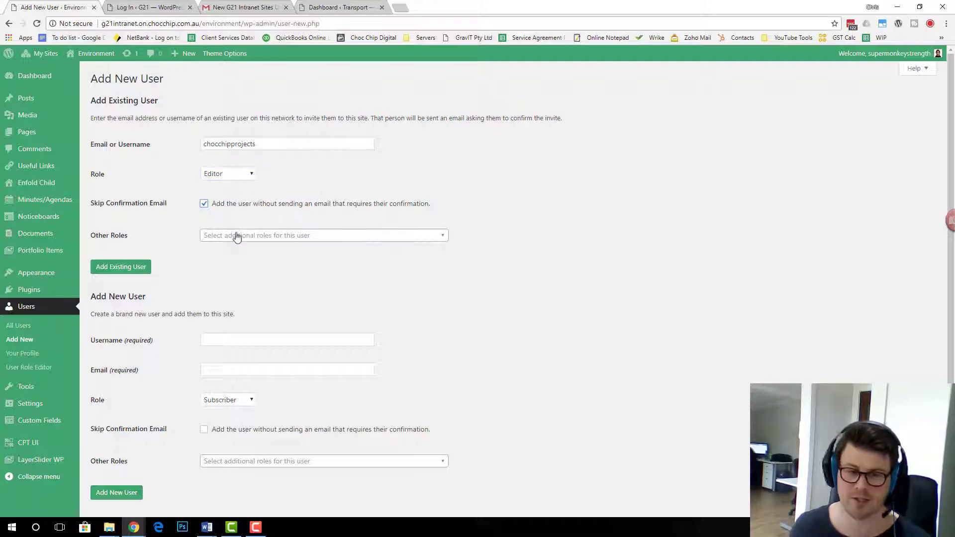
pyautogui.click(143, 274)
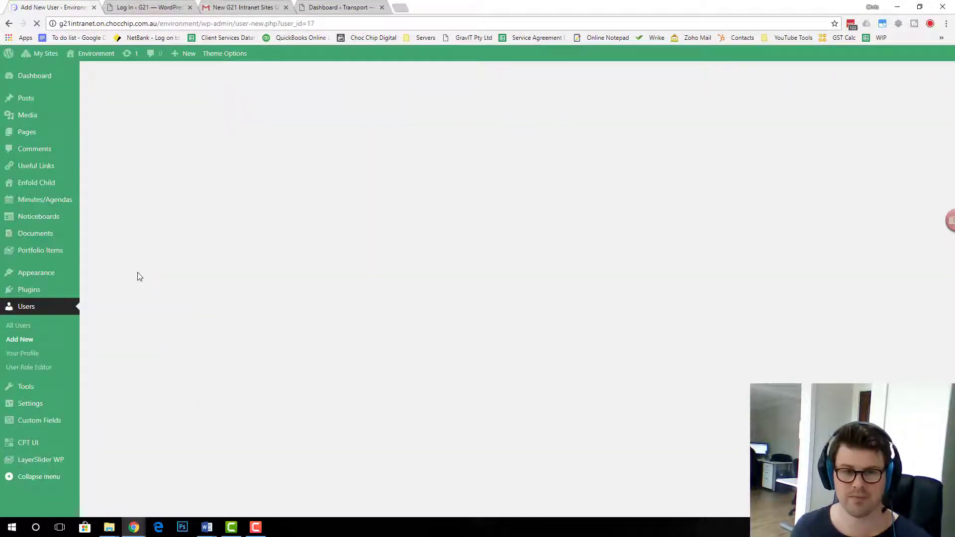
pyautogui.click(34, 310)
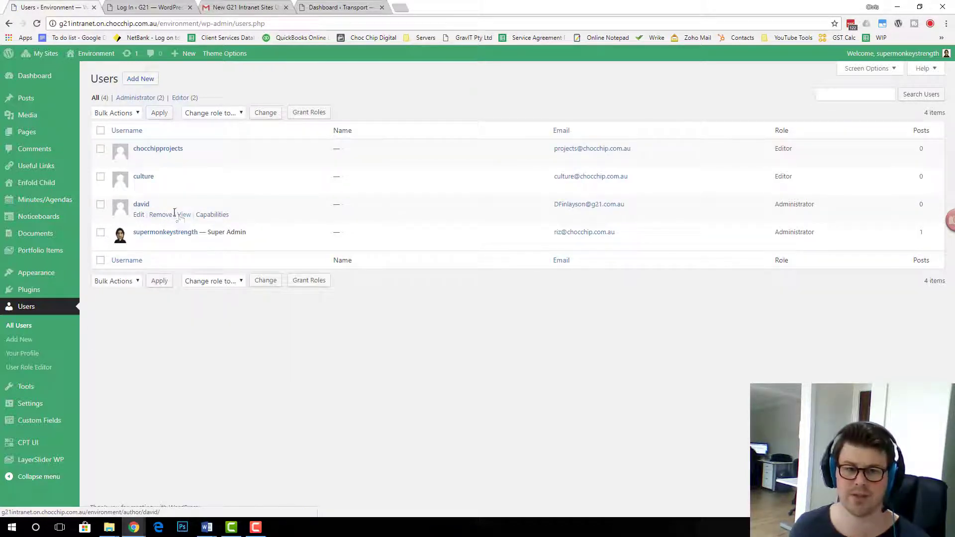
# Log out of the administrator account from the Welcome menu
pyautogui.moveTo(895, 54)
pyautogui.click(884, 104)
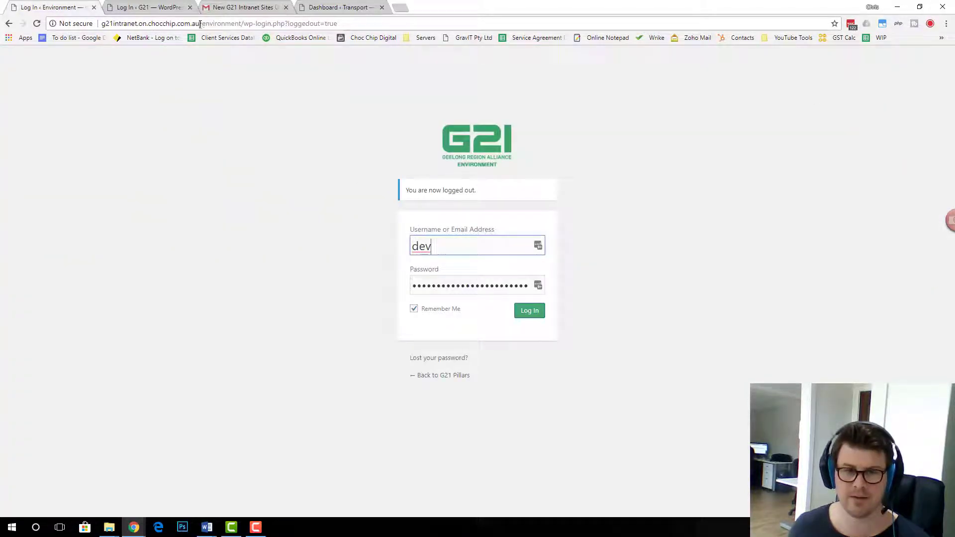
# Return to the intranet home page and choose Environment's SIGN IN
pyautogui.moveTo(200, 24); pyautogui.dragTo(603, 28)
pyautogui.press('BackSpace')
pyautogui.press('Return')
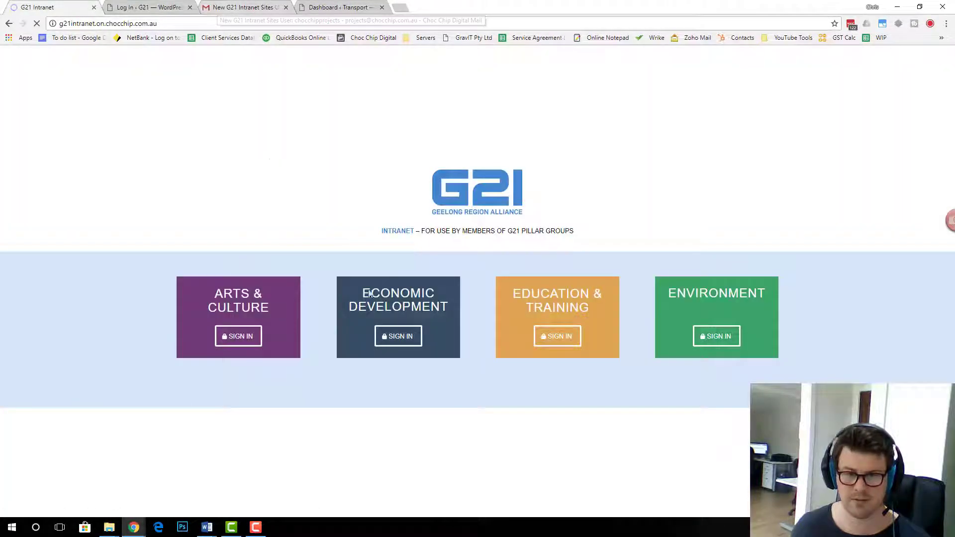
pyautogui.click(714, 260)
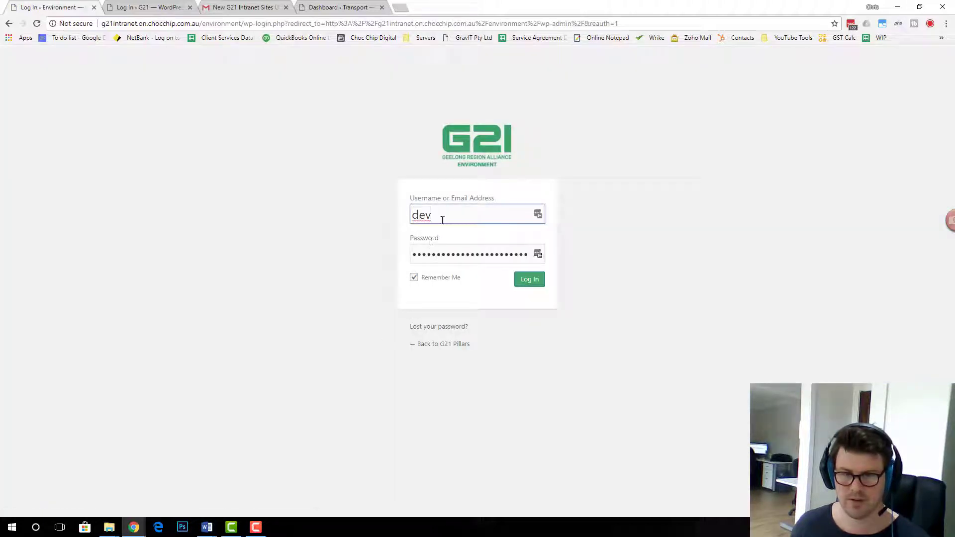
# Log in with the projects username and the password copied from the welcome email
pyautogui.moveTo(441, 218); pyautogui.dragTo(368, 222)
pyautogui.hotkey('ctrl', 'v')
pyautogui.click(243, 7)
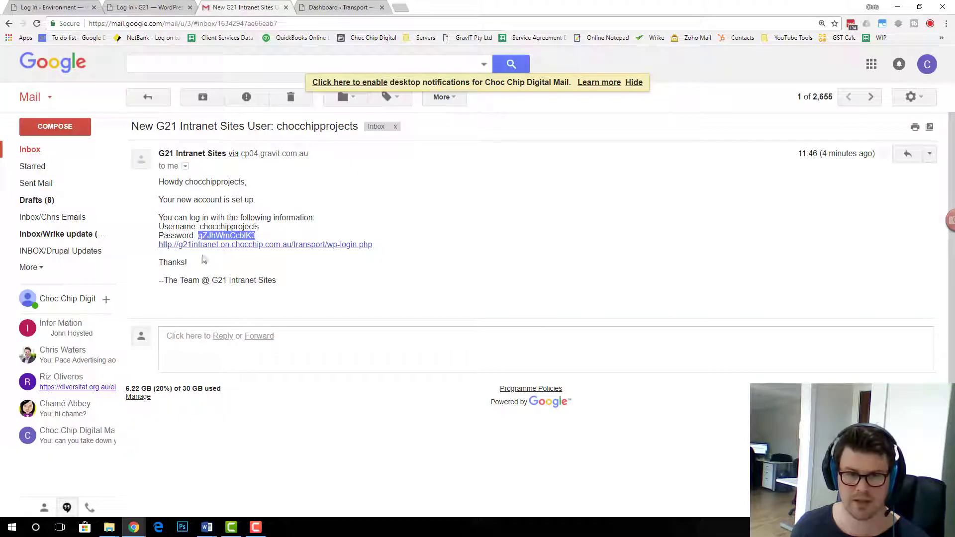
pyautogui.hotkey('ctrl', 'c')
pyautogui.click(55, 7)
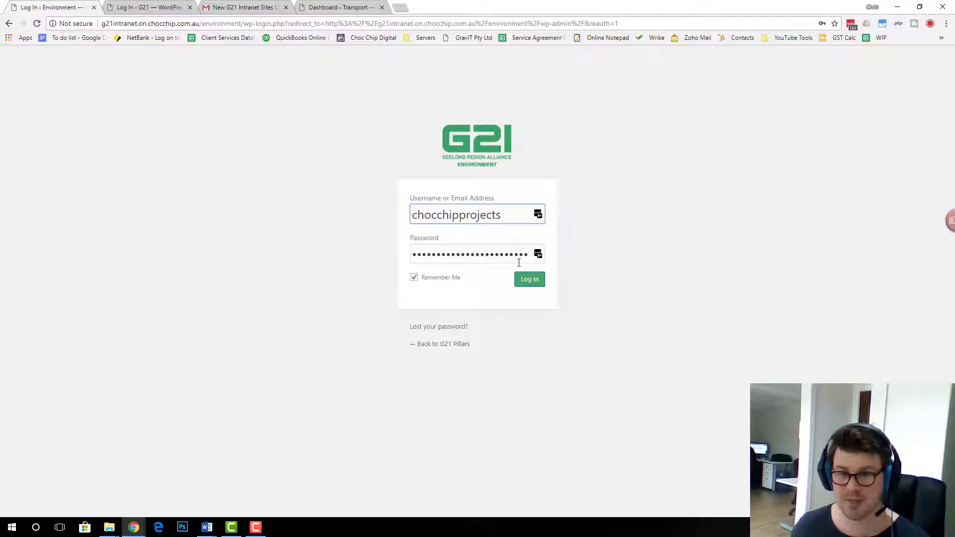
pyautogui.doubleClick(497, 254)
pyautogui.hotkey('ctrl', 'v')
pyautogui.click(531, 282)
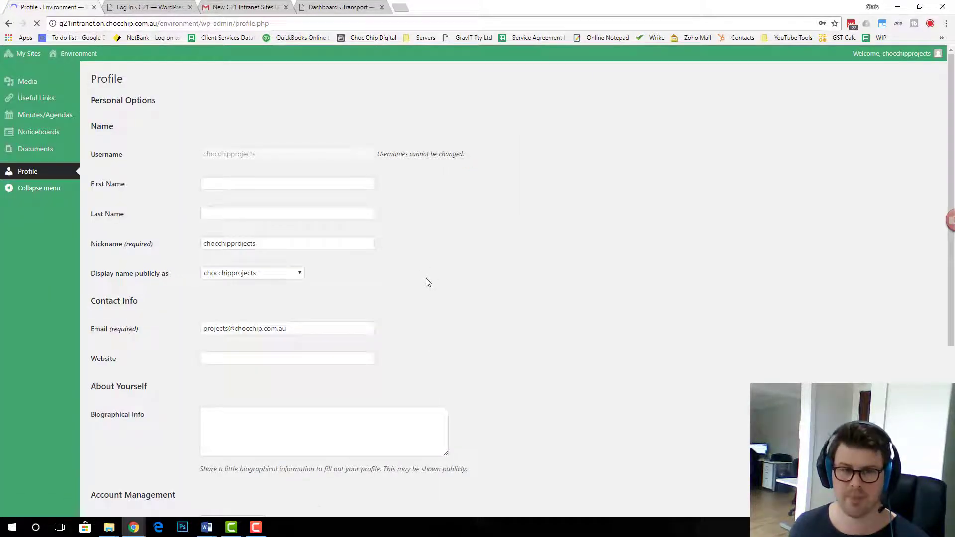
# From My Sites, open Transport's Dashboard, then Environment's Dashboard
pyautogui.click(31, 55)
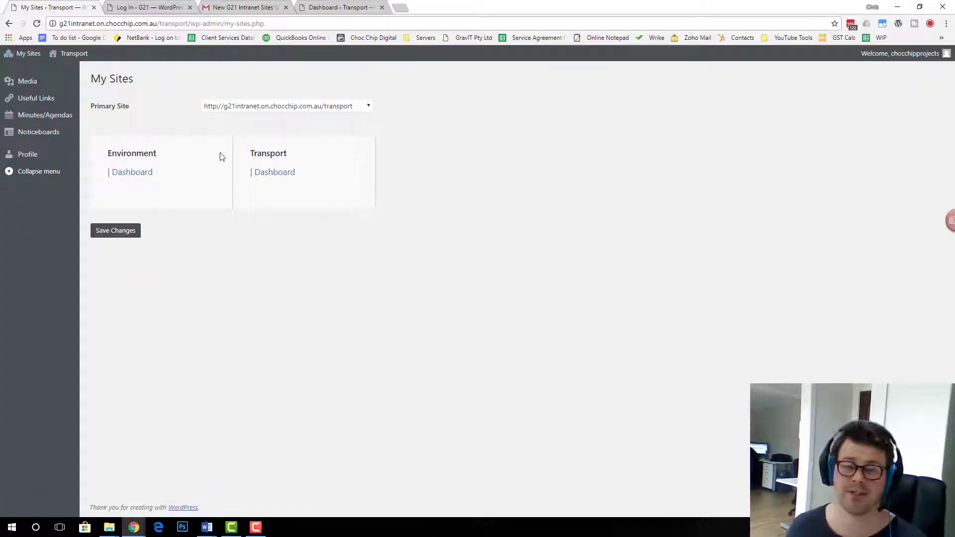
pyautogui.click(287, 177)
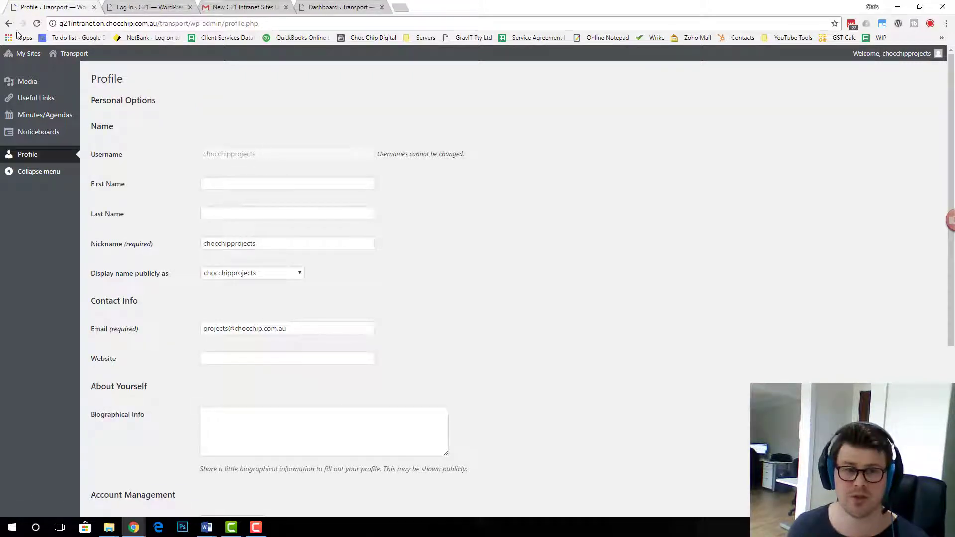
pyautogui.click(30, 56)
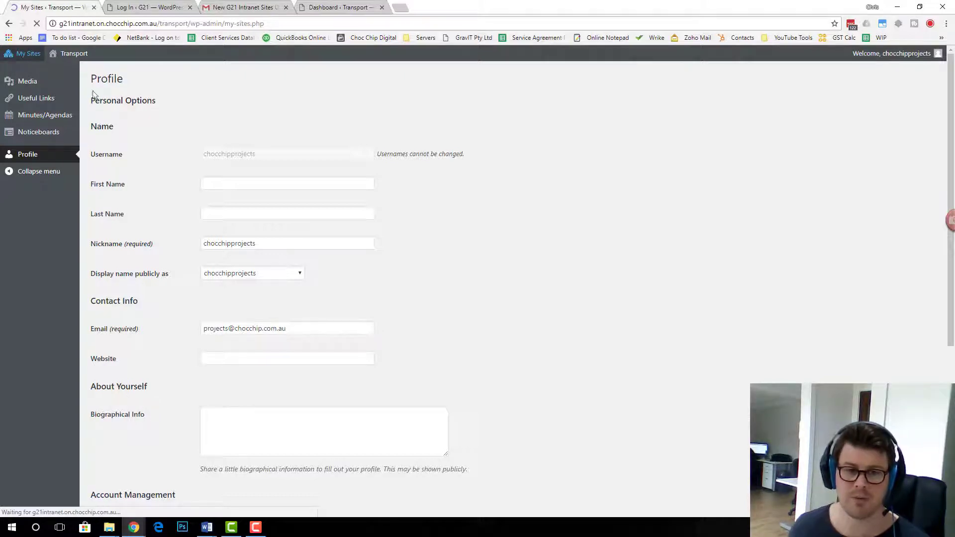
pyautogui.click(134, 176)
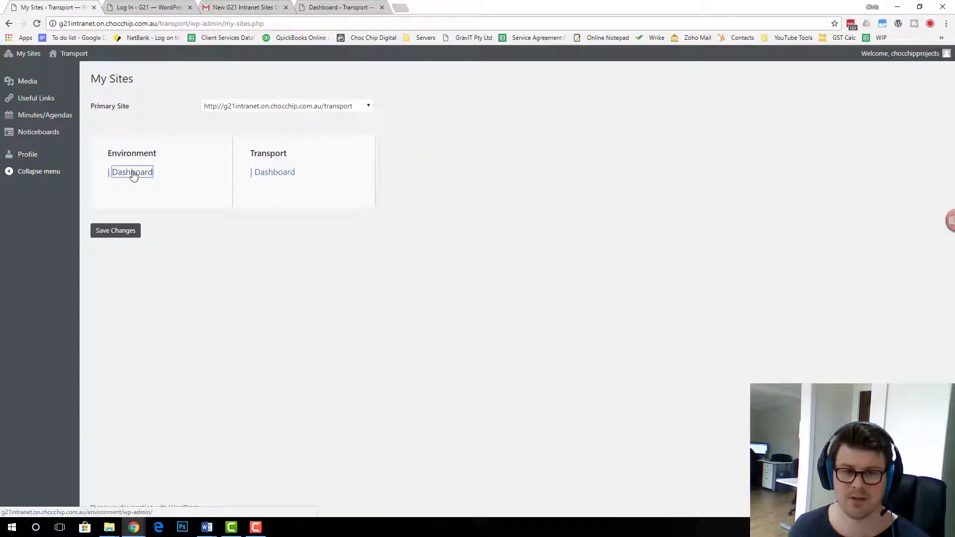
pyautogui.click(134, 171)
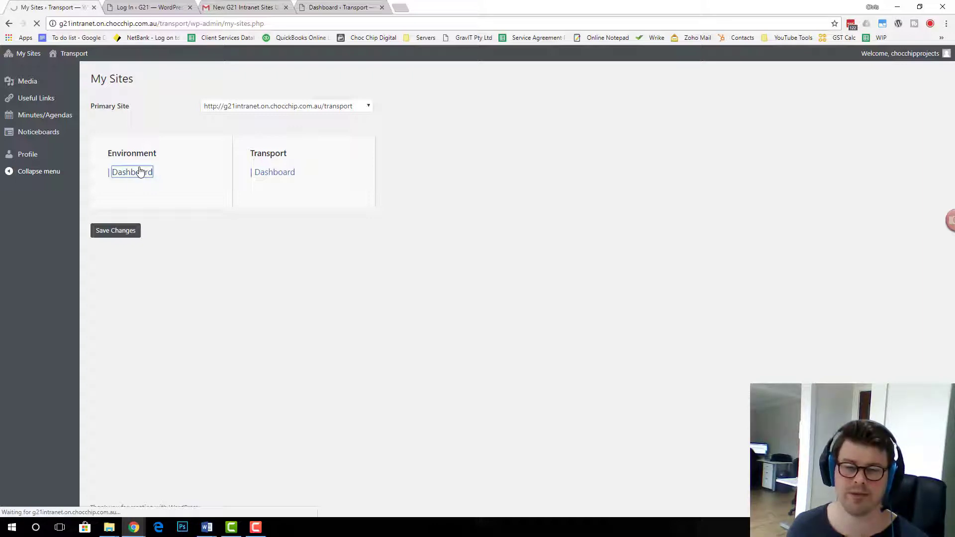